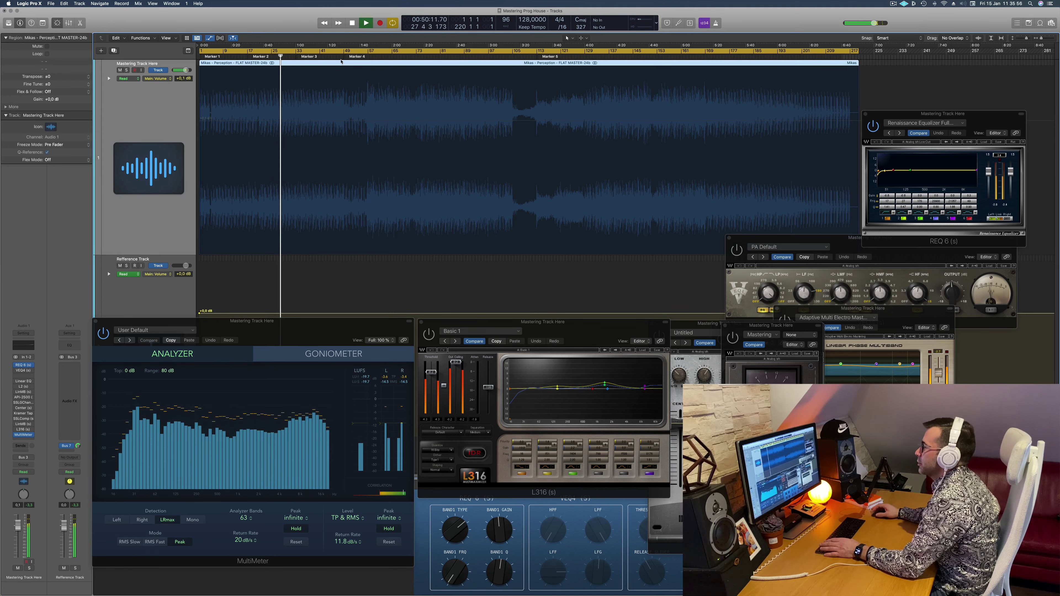
Step: Audition the mastering track from around Marker 4 at about 1:43 and again from about 2:15
left_click(365, 52)
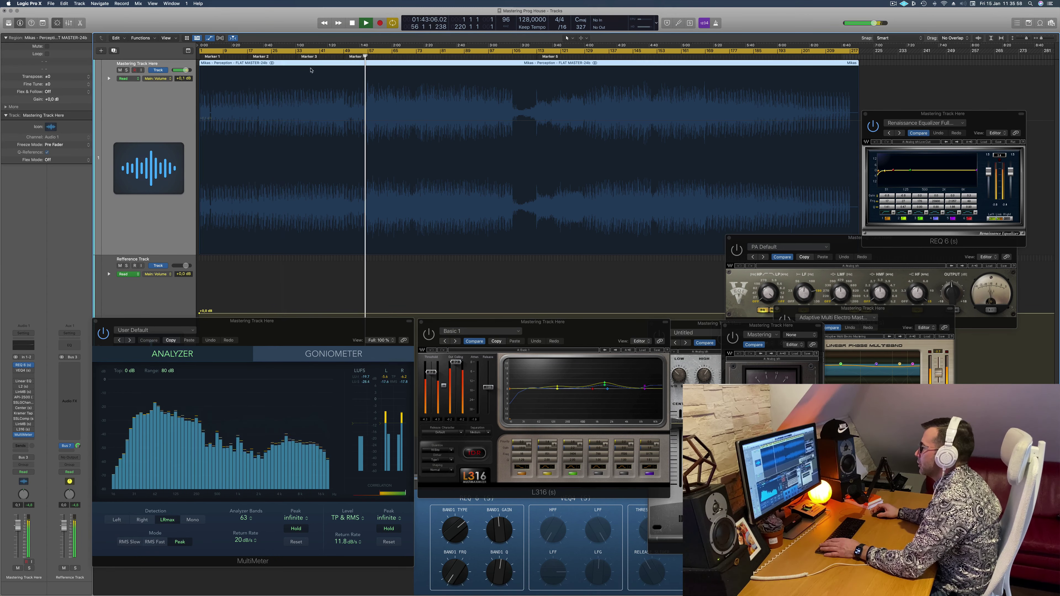
left_click(318, 290)
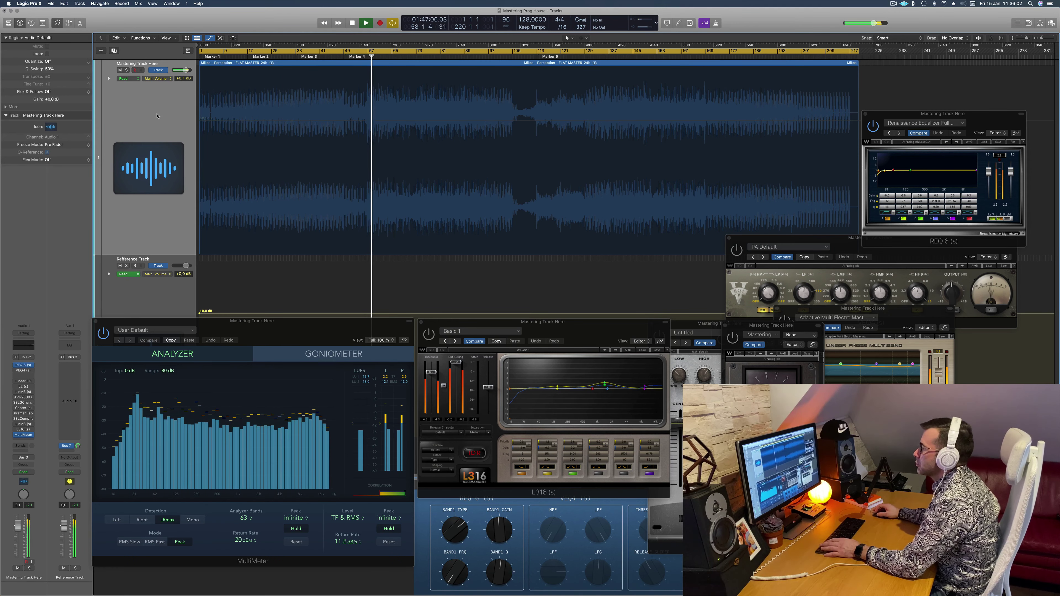
left_click(361, 56)
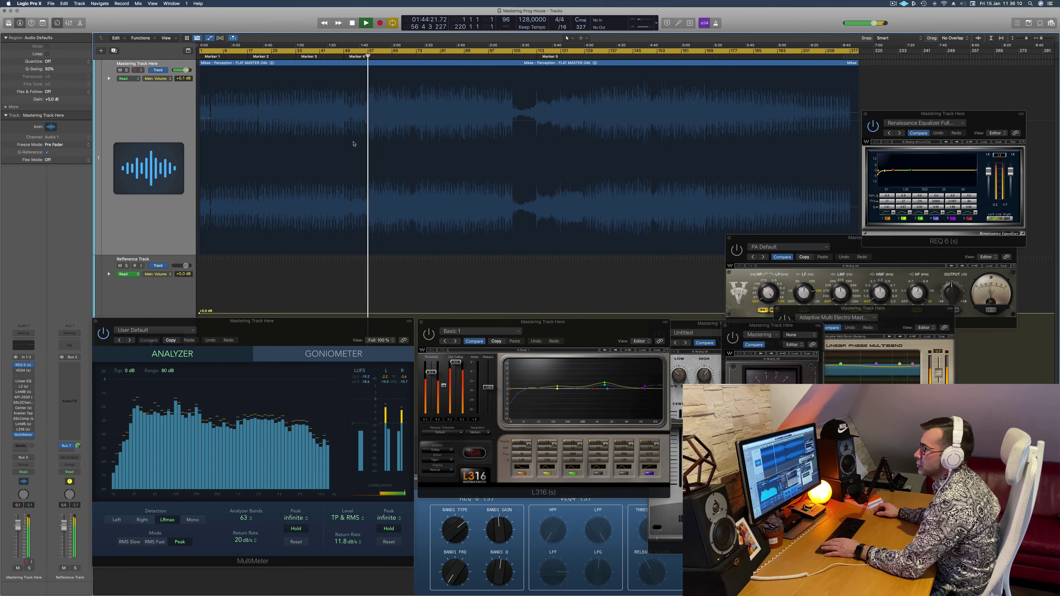
left_click(161, 125)
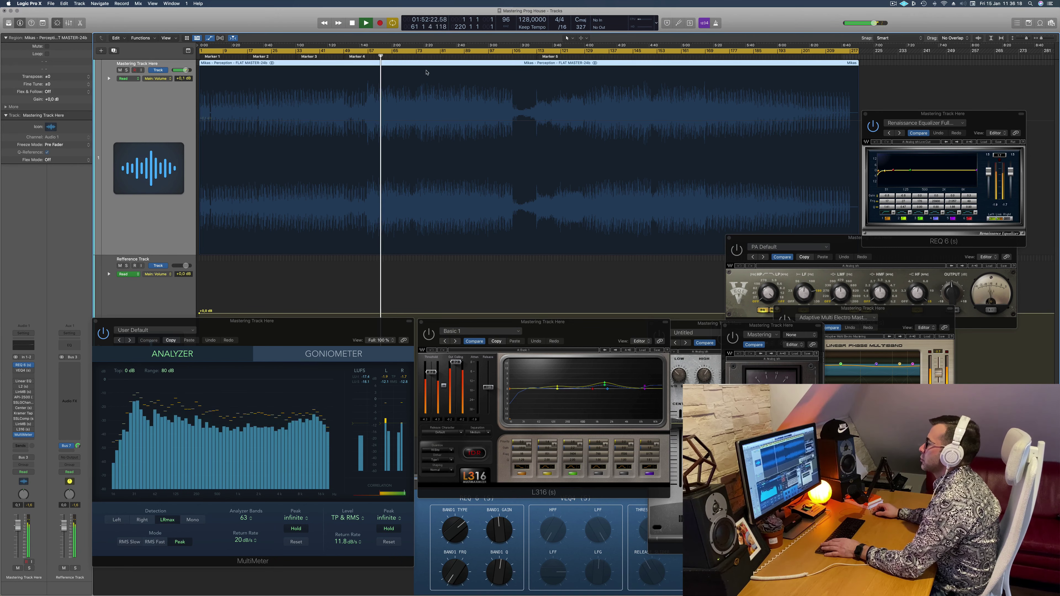
left_click(416, 57)
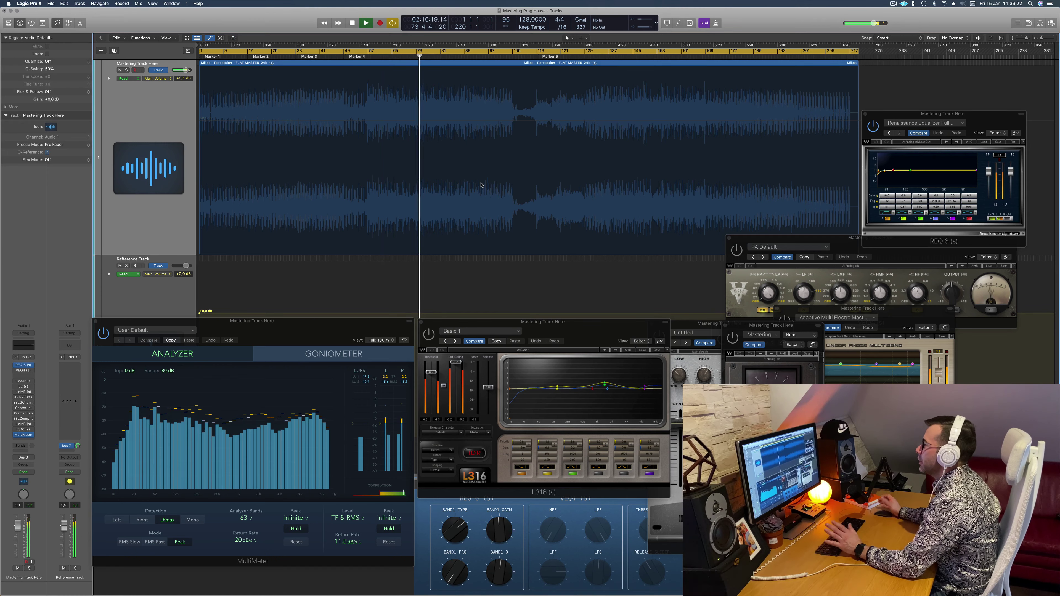
key("a")
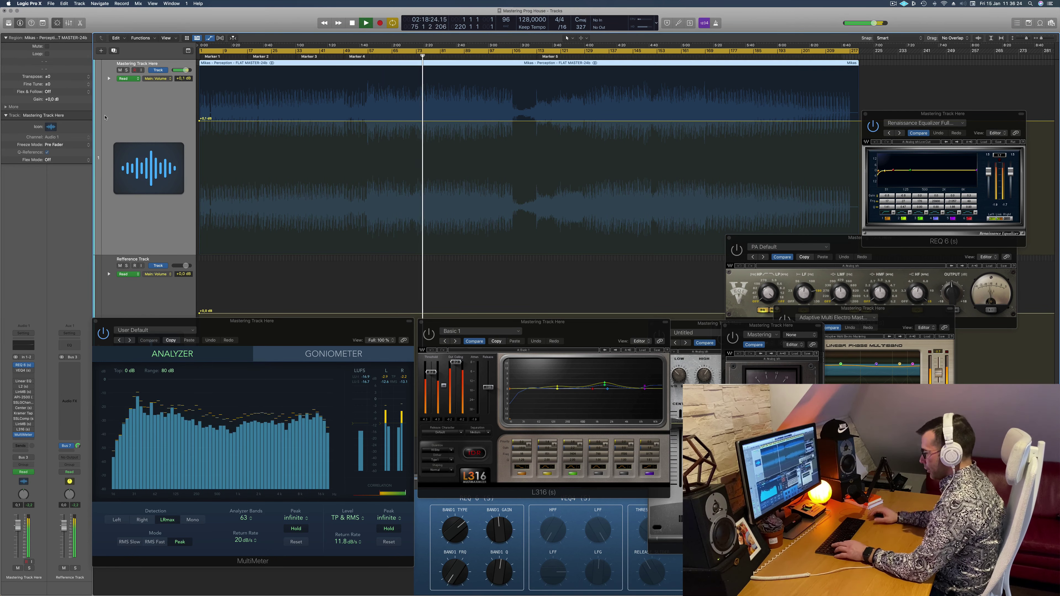
key("a")
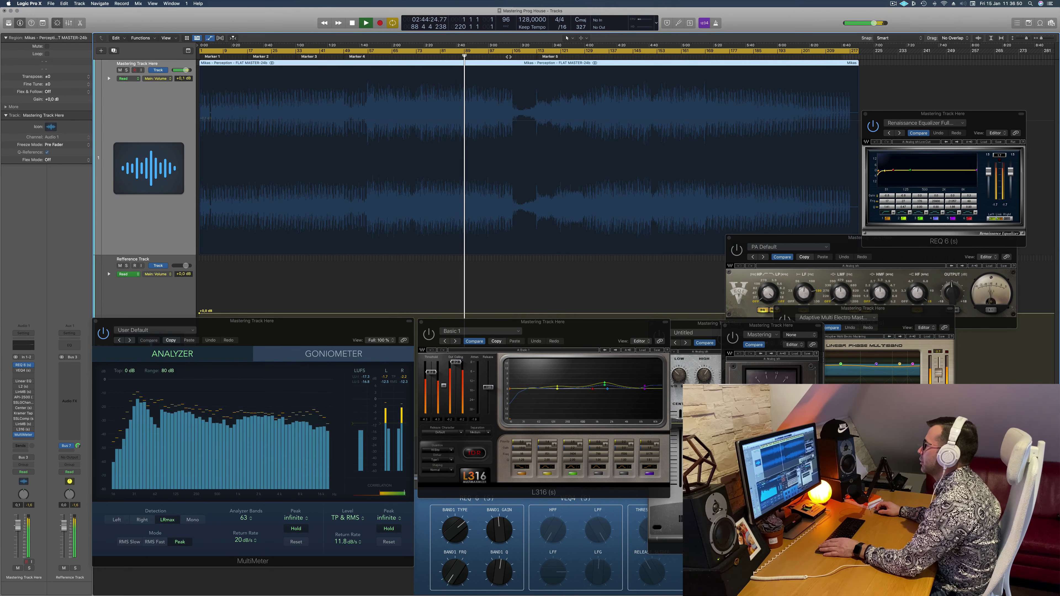
Step: Audition the track's breakdown from about 3:15 and dismiss the backup notification
left_click(512, 57)
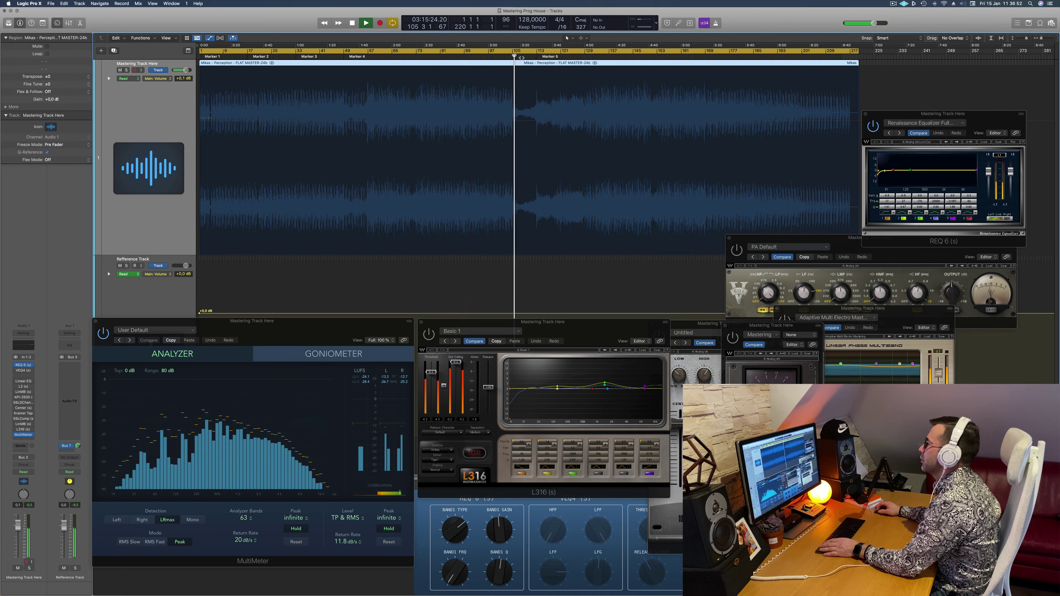
left_click(521, 55)
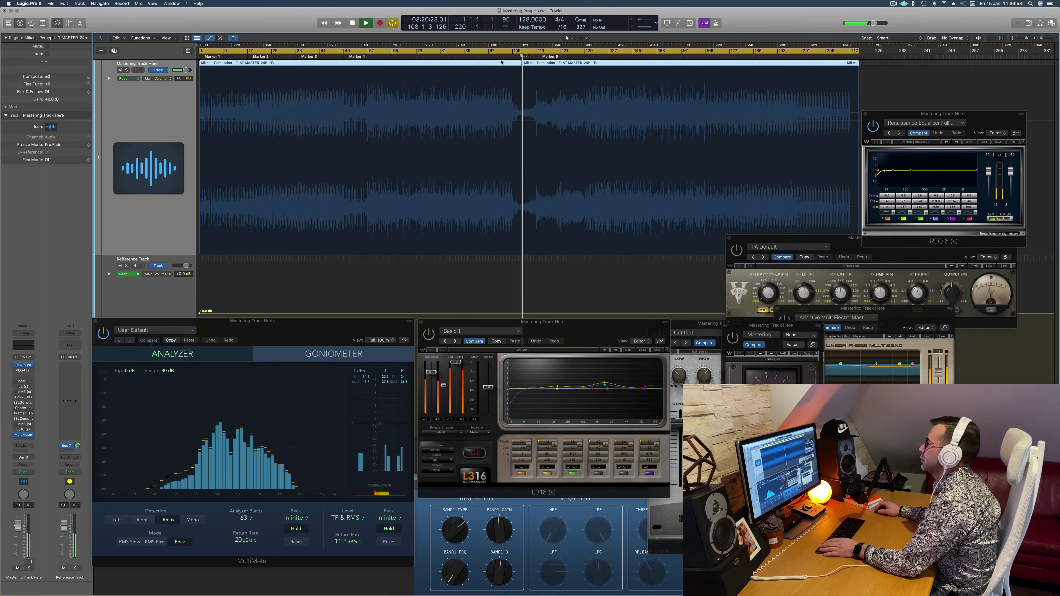
left_click(514, 56)
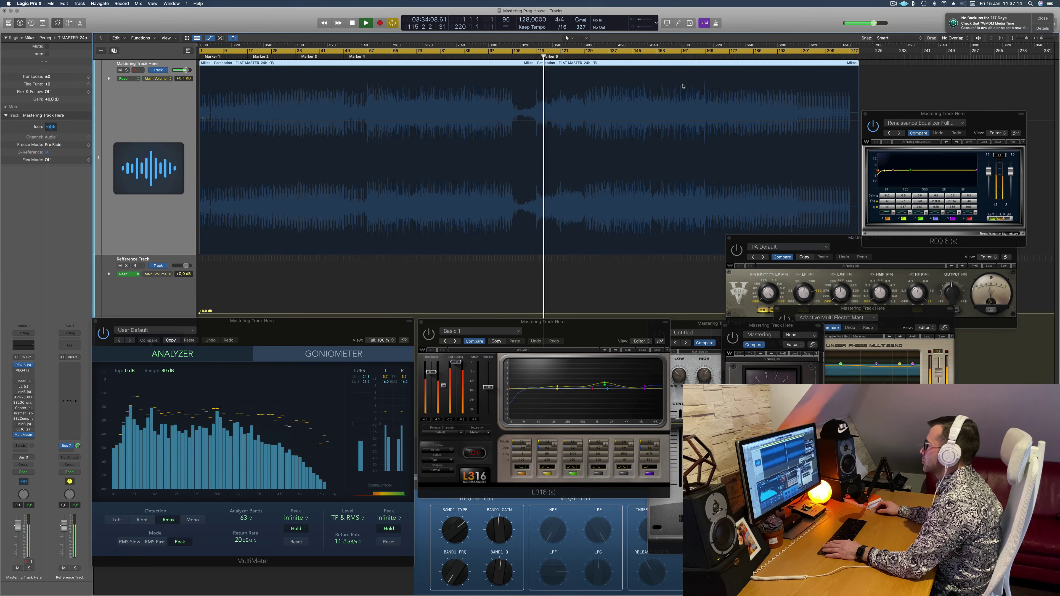
left_click(1038, 18)
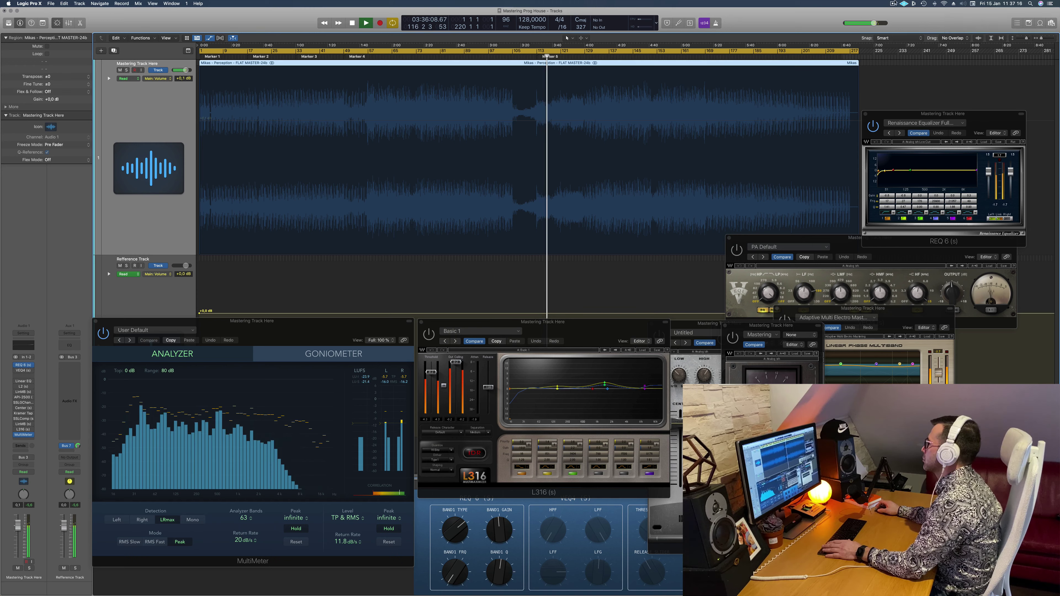
Step: Audition the second half of the track at several points between about 4:09 and 6:21
left_click(602, 52)
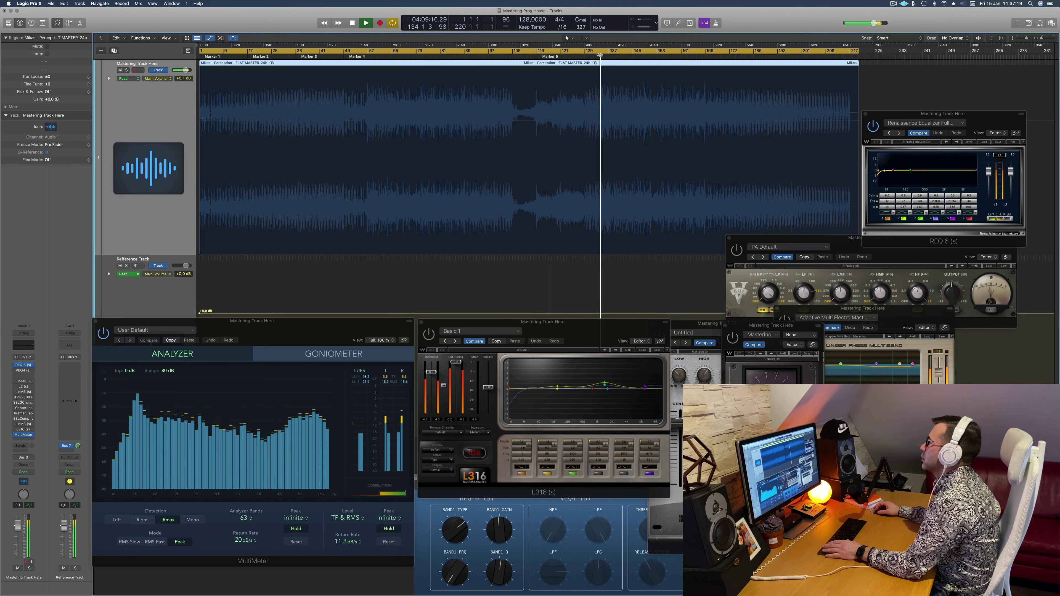
left_click(645, 56)
left_click(667, 56)
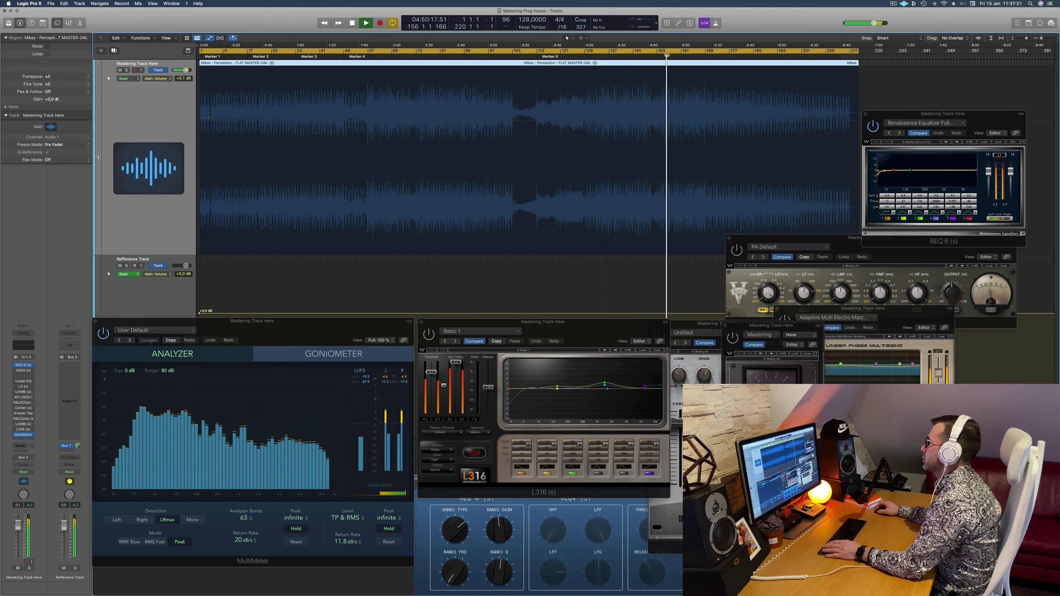
left_click(714, 55)
left_click(810, 55)
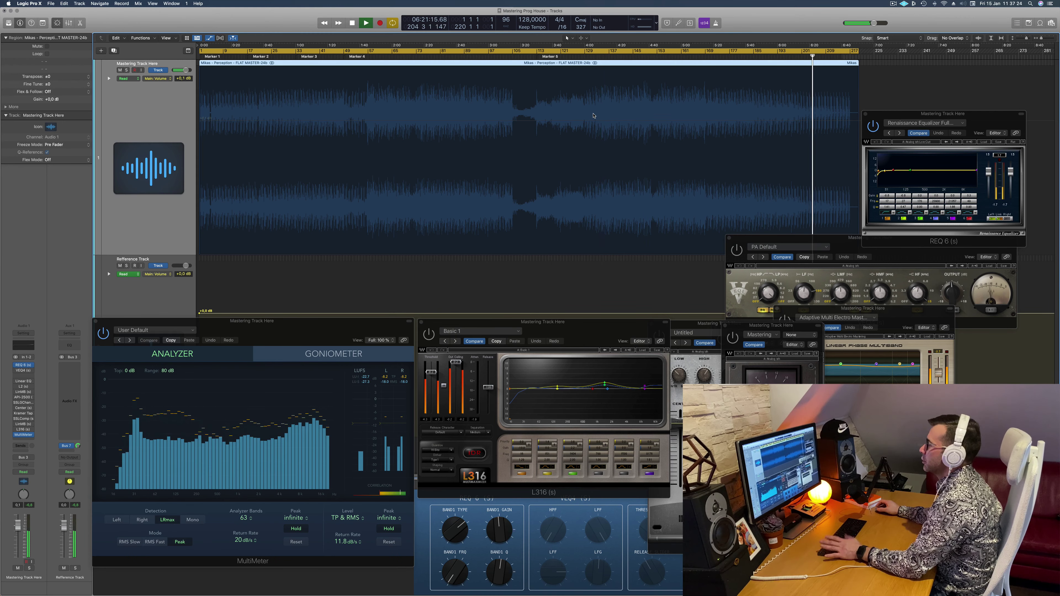
Step: Move the REQ 6 equalizer window beside the end of the waveform and play the track from the beginning
key("space")
key("space")
key("space")
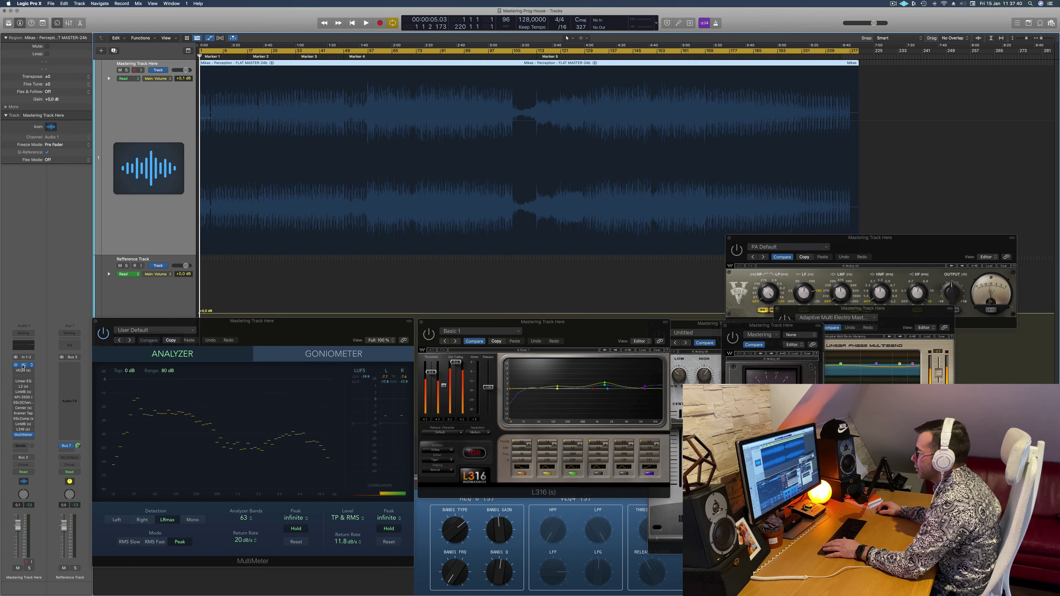
left_click_drag(929, 122, 918, 89)
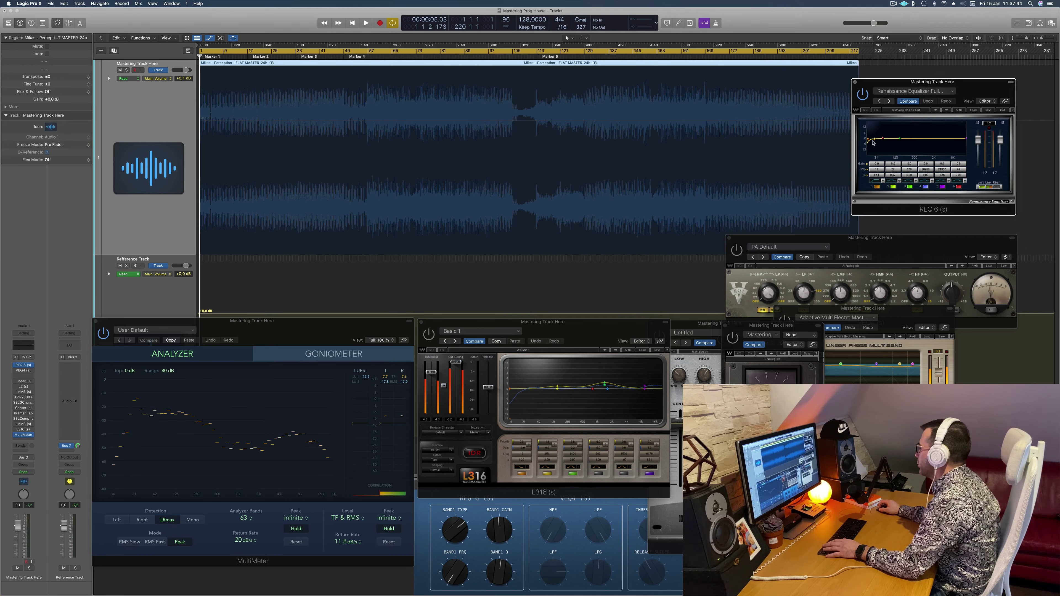
key("space")
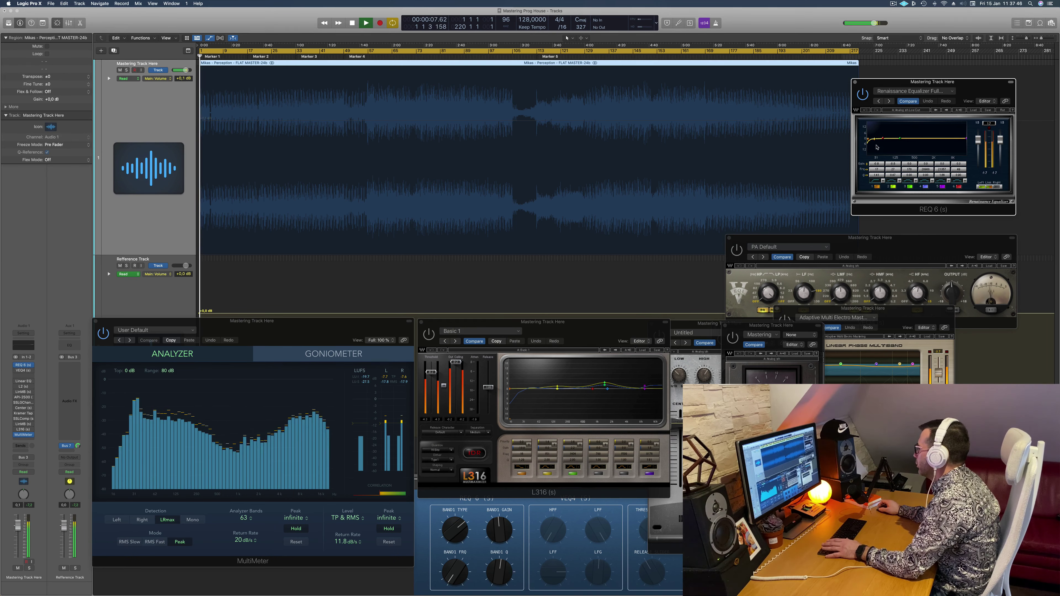
Step: Bring up and enable the VEQ4 equalizer on the mastering track, placing its window over the waveform while auditioning the intro
left_click(122, 126)
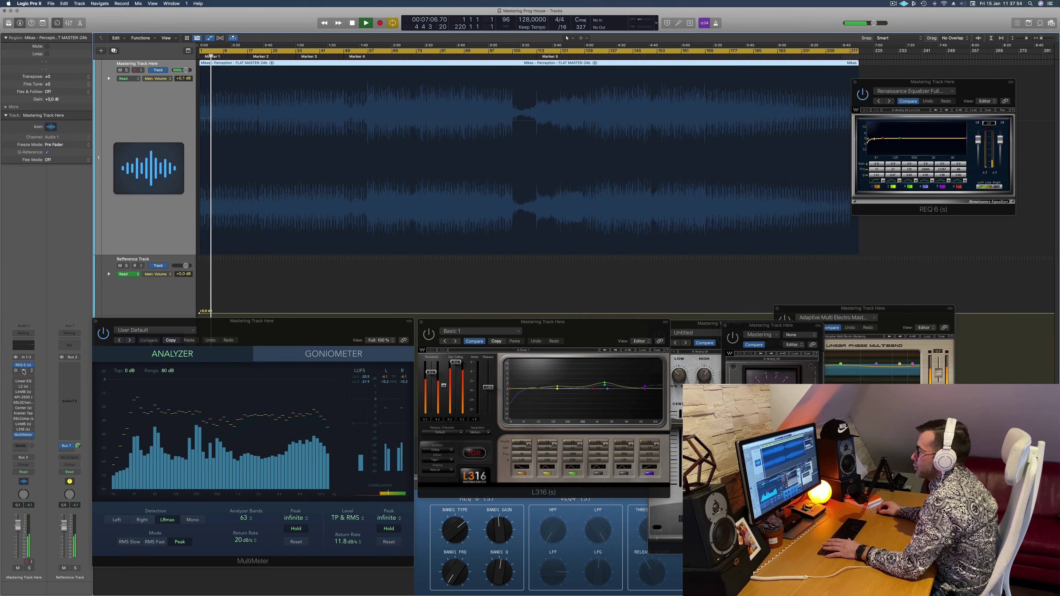
left_click(1018, 308)
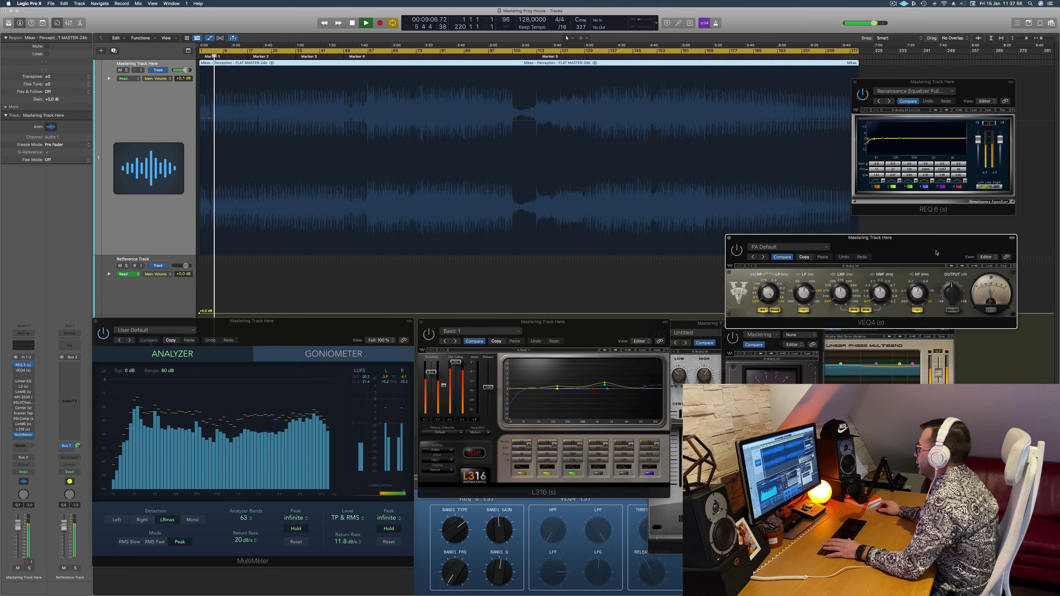
left_click_drag(956, 250, 676, 193)
key("space")
key("space")
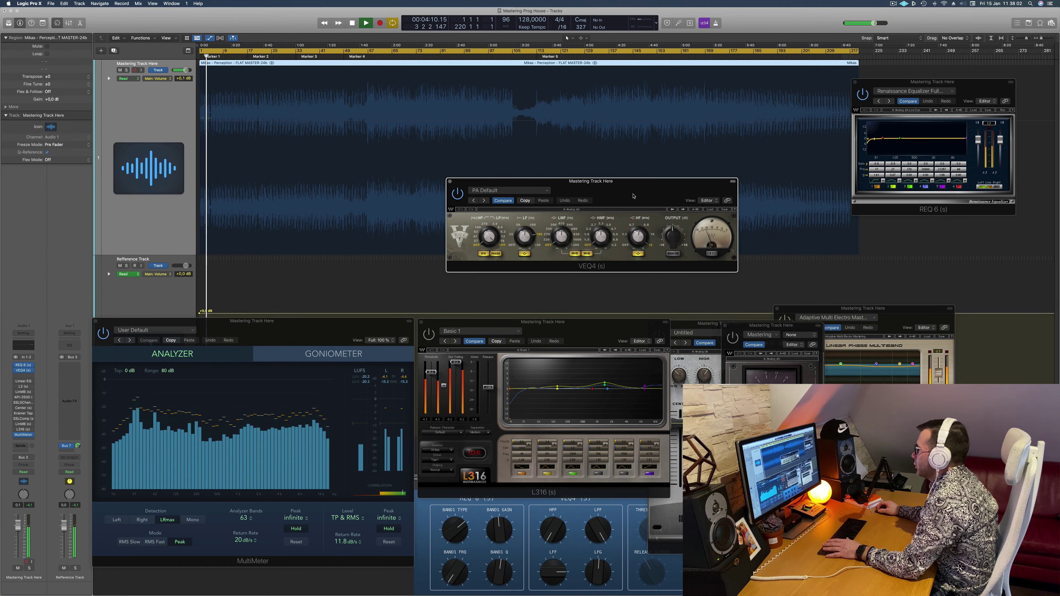
left_click_drag(637, 194, 619, 183)
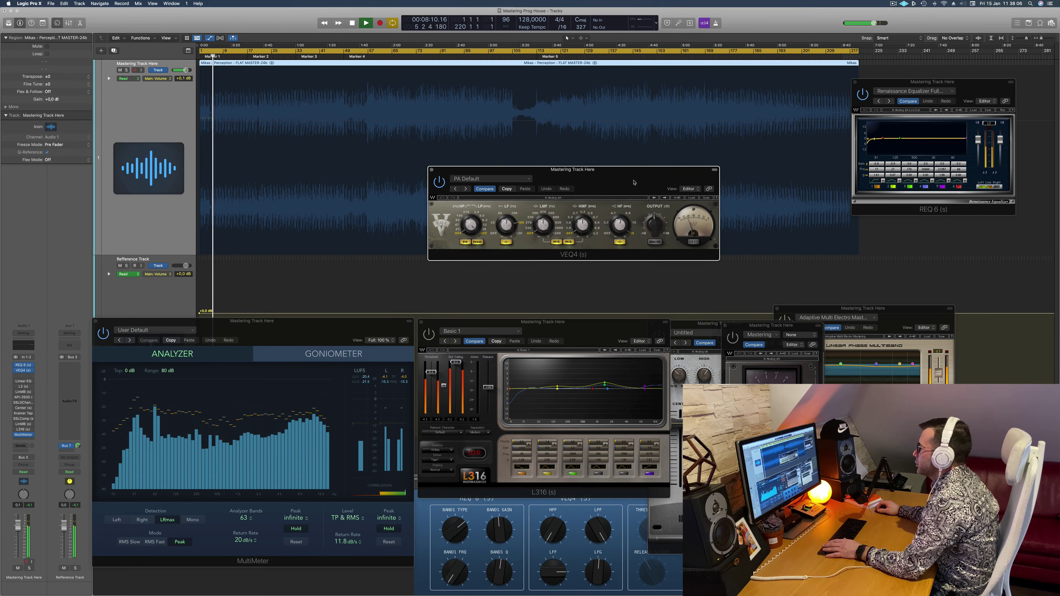
left_click_drag(695, 244, 671, 246)
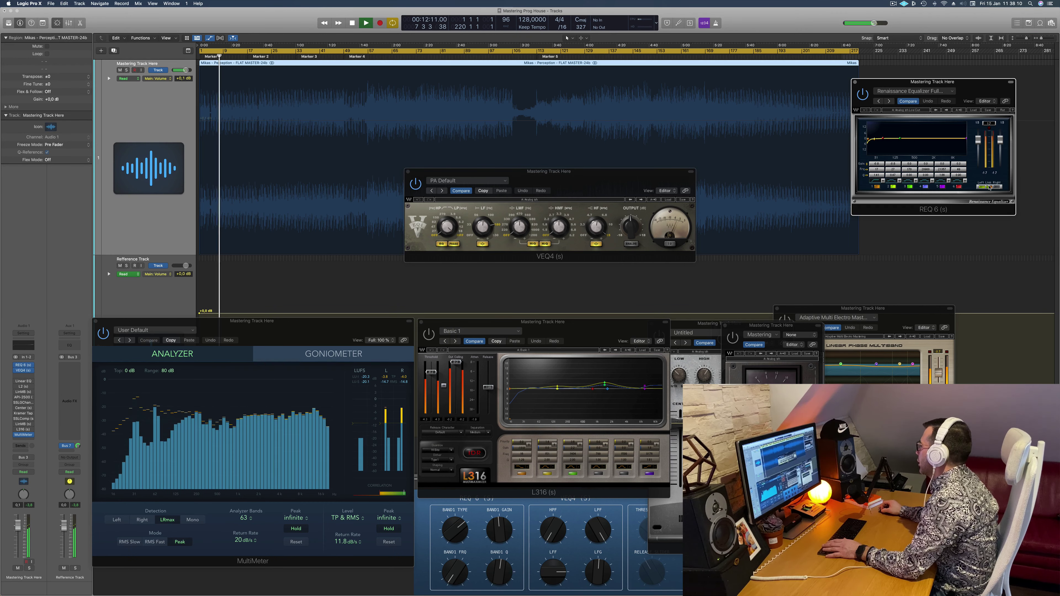
Step: Adjust the REQ 6 equalizer's output level and audition the track from Marker 4
left_click_drag(990, 123, 991, 137)
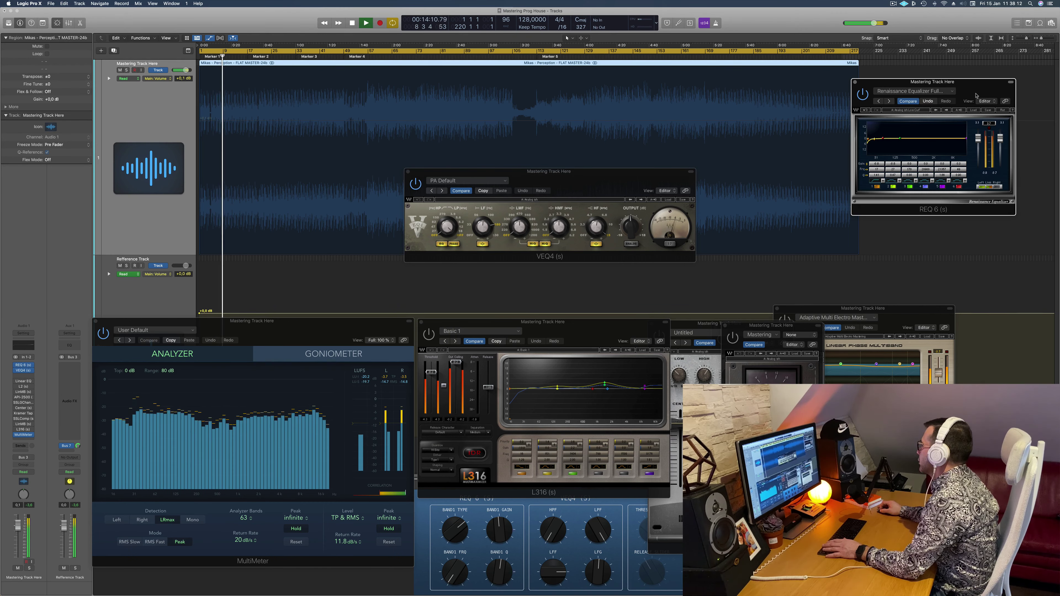
left_click(381, 57)
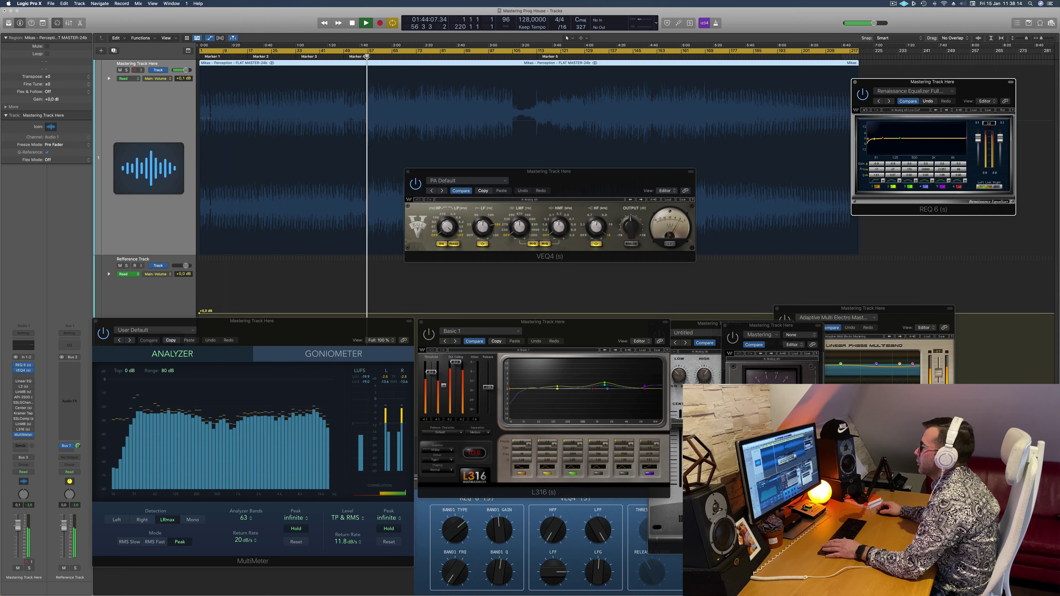
left_click_drag(978, 87, 970, 86)
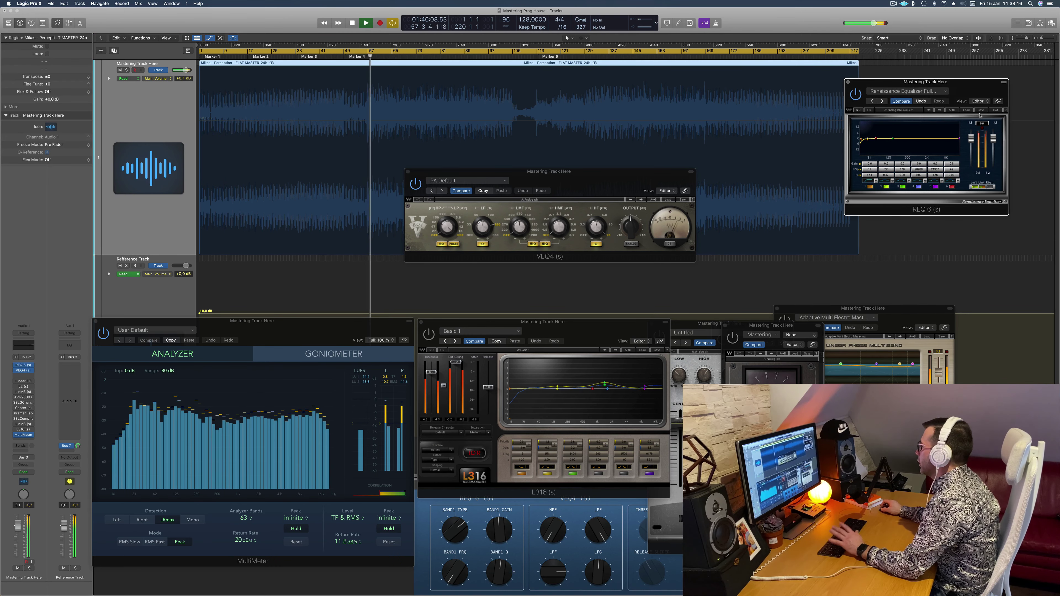
Step: Place the VEQ4 window directly below the REQ 6 window
left_click_drag(625, 178, 870, 184)
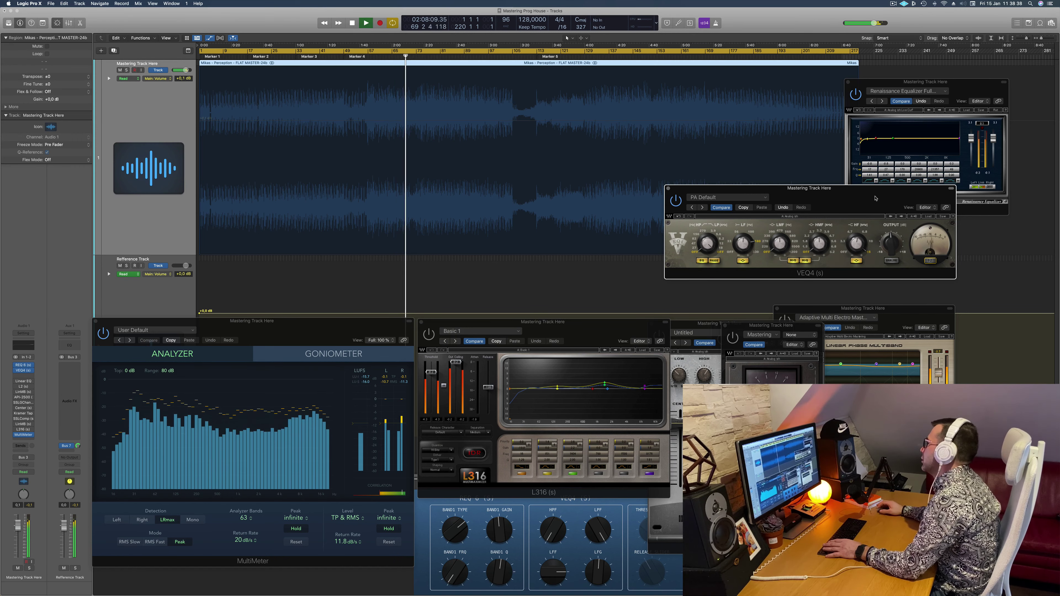
left_click_drag(877, 199, 973, 214)
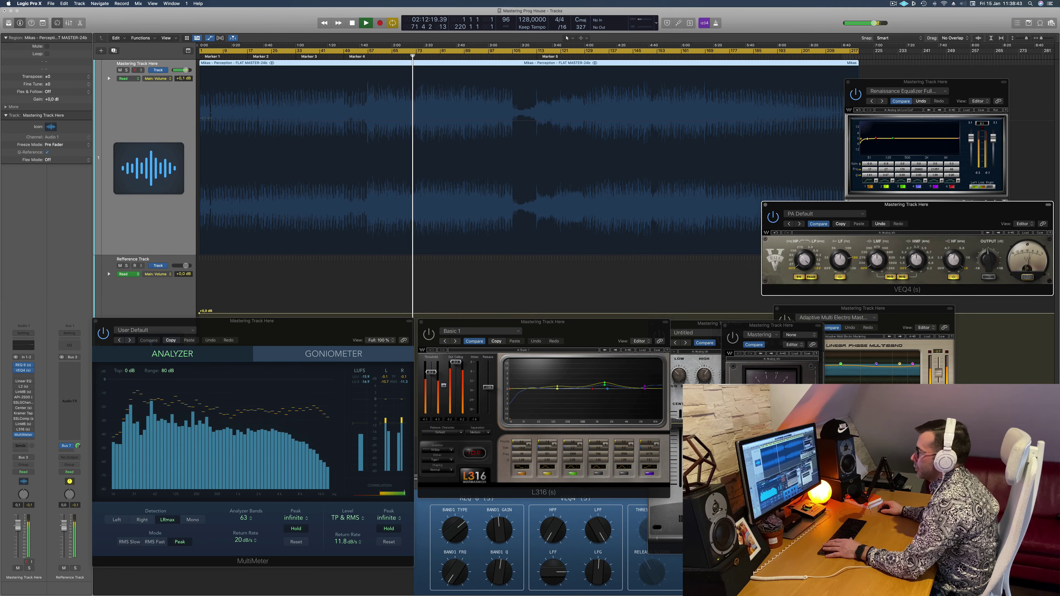
Step: Open and enable the L2 Ultramaximizer on the mastering track and place its window below VEQ4, keeping the VEQ4 controls visible
left_click(24, 383)
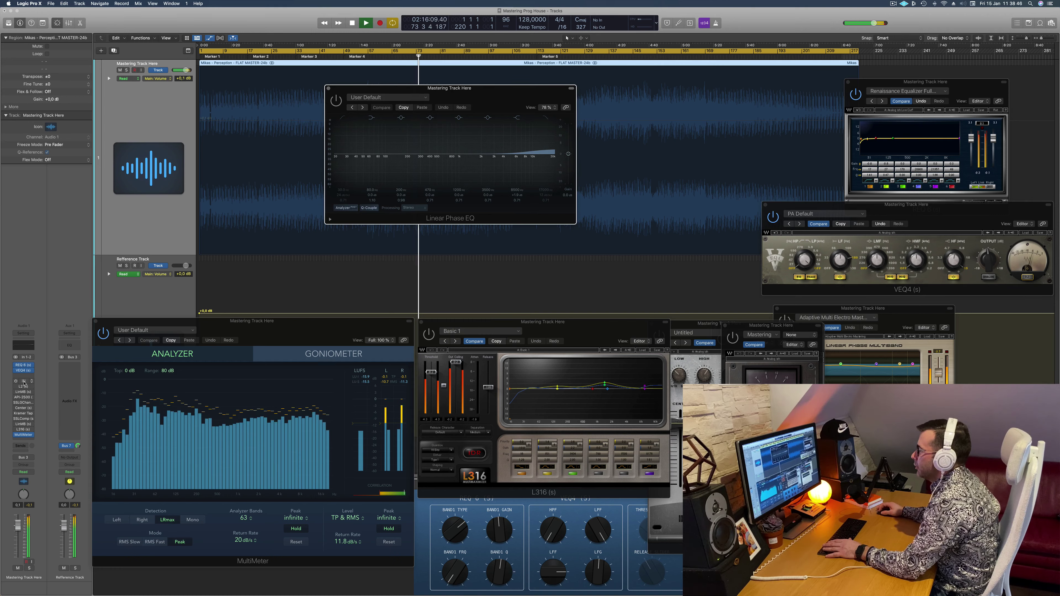
left_click(24, 383)
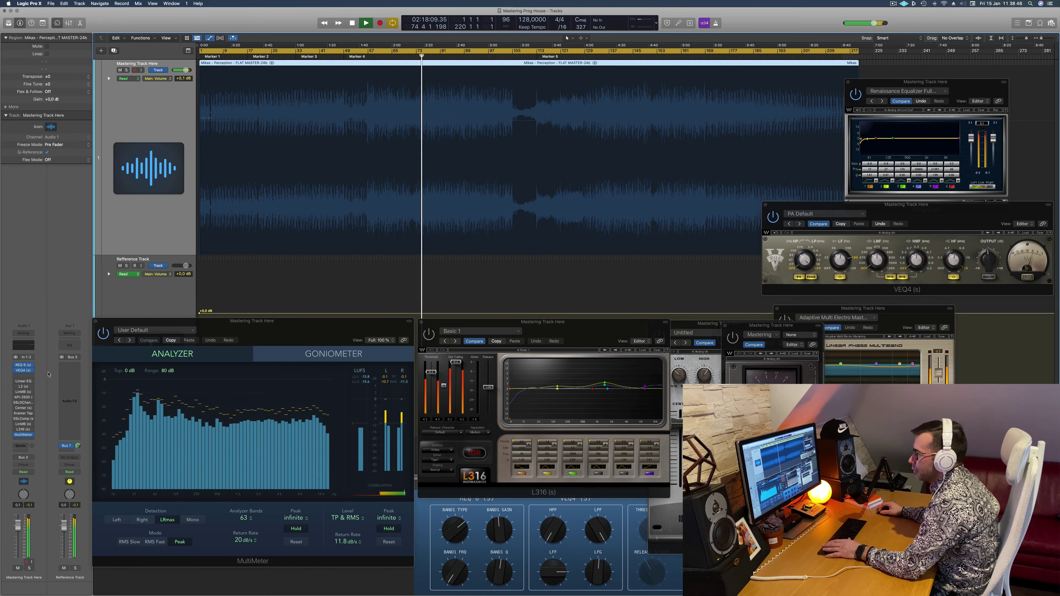
left_click(19, 386)
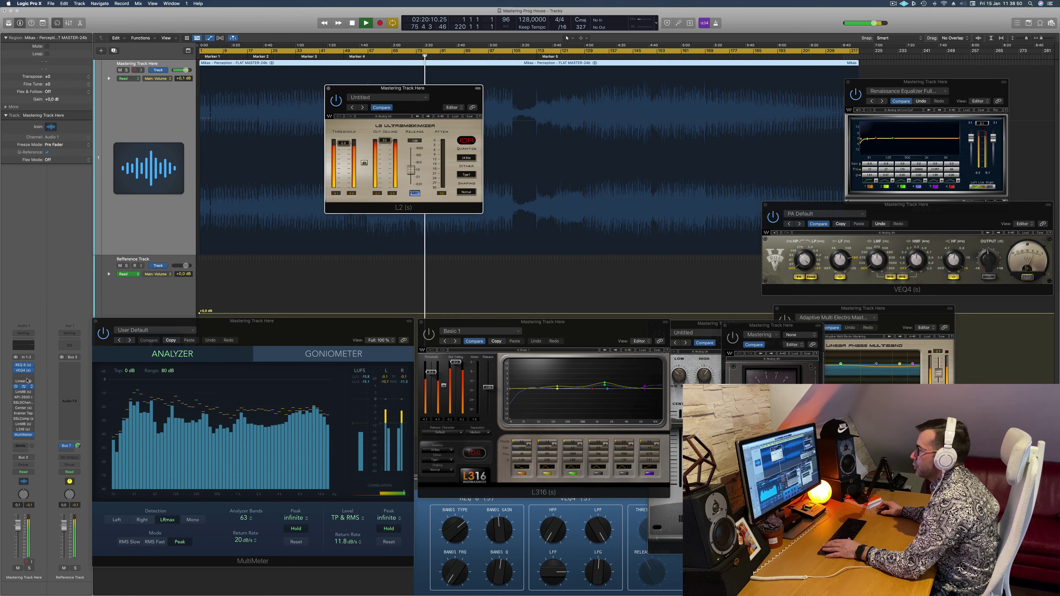
left_click_drag(417, 110, 846, 275)
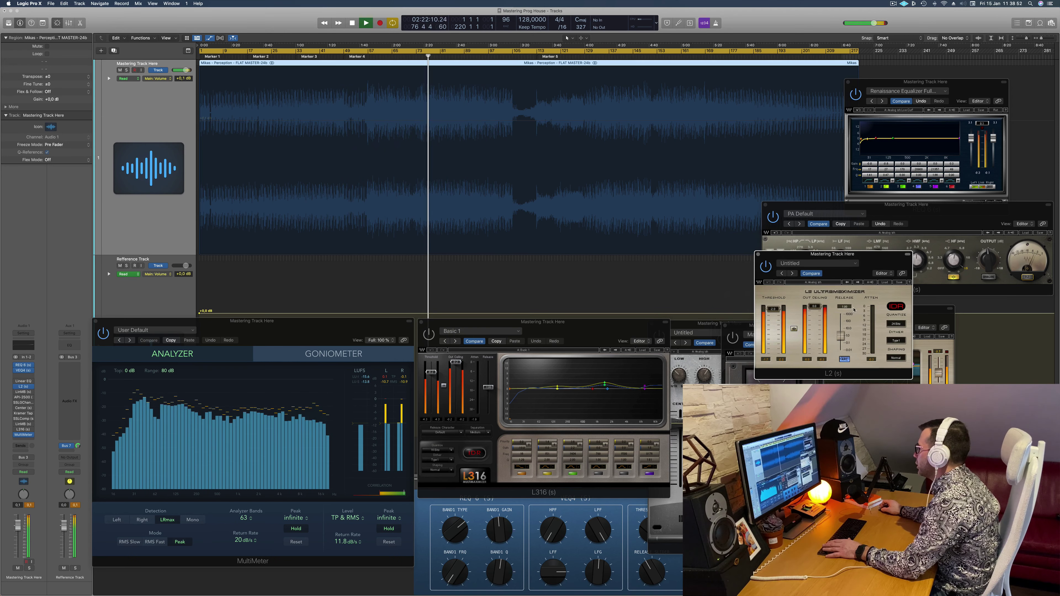
left_click_drag(908, 254, 870, 260)
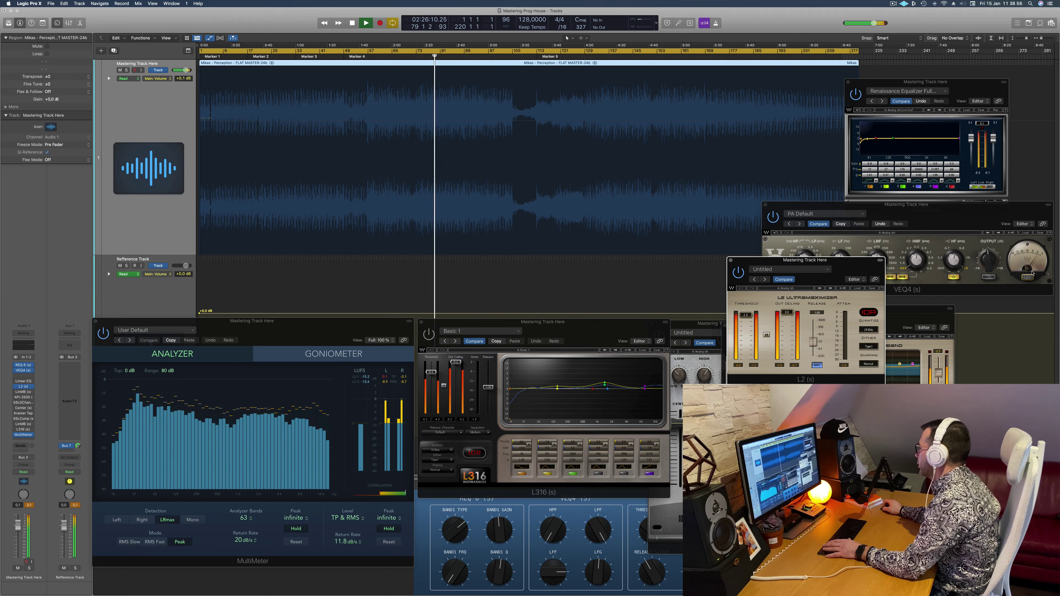
left_click_drag(876, 262, 872, 269)
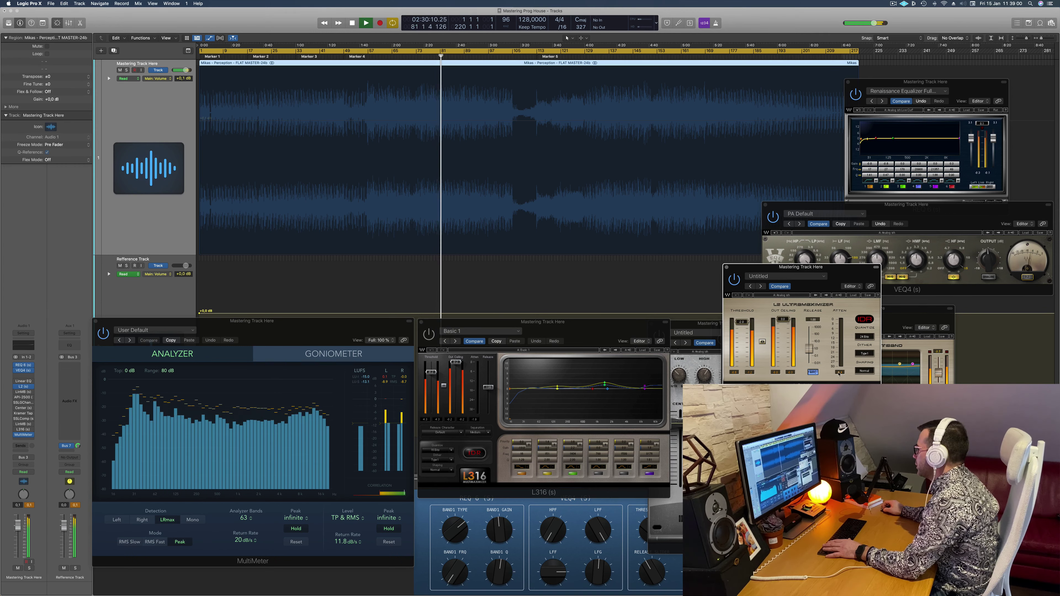
Step: Audition the passage just before the breakdown with the VEQ4 and REQ 6 windows brought to the front
left_click(495, 53)
left_click(1013, 207)
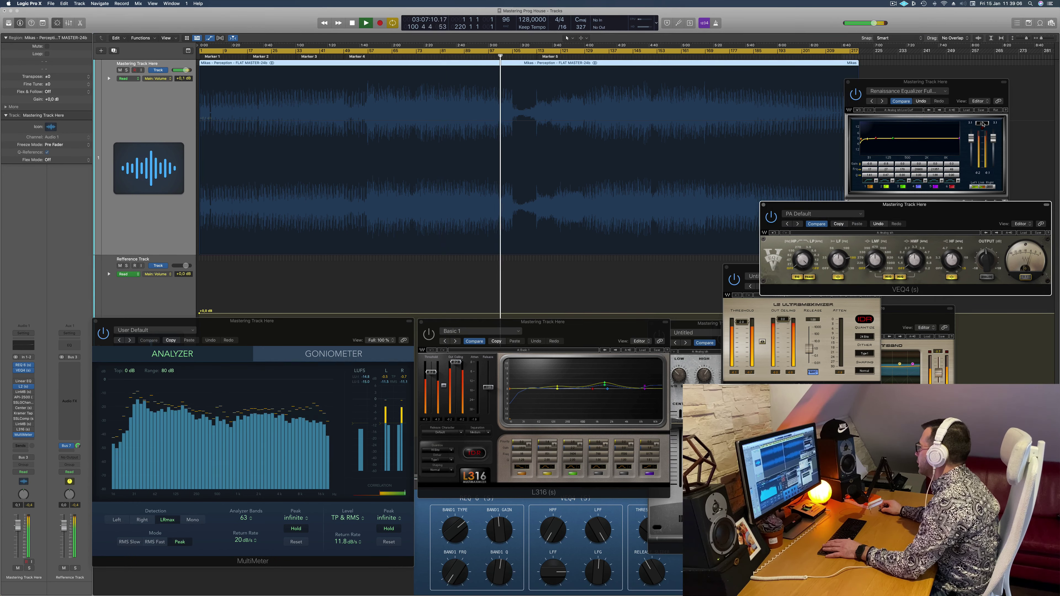
left_click(971, 111)
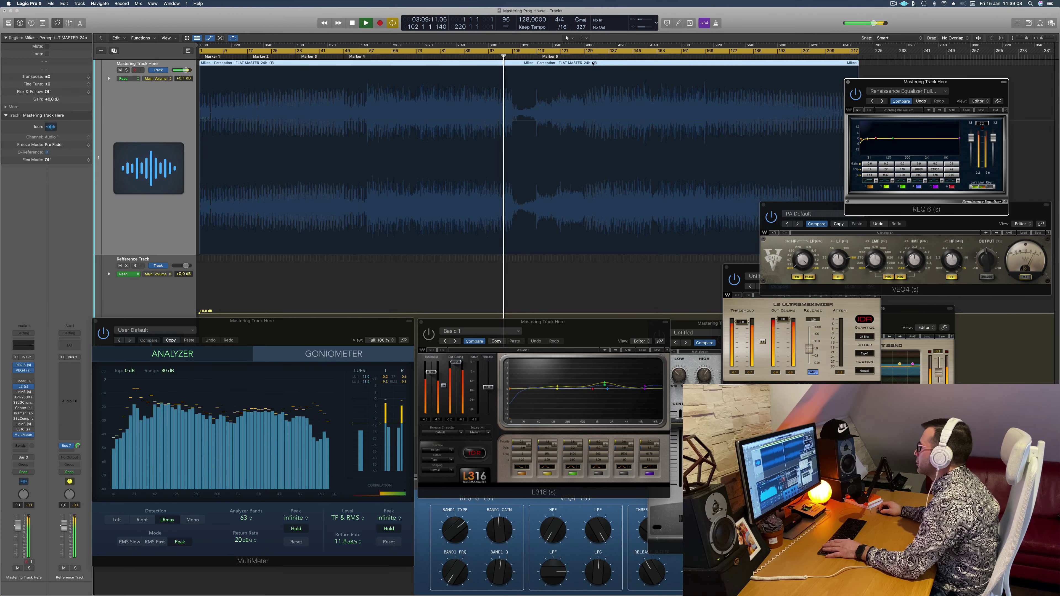
Step: Play the passage after the breakdown and position the L2 Ultramaximizer window directly below VEQ4
left_click(615, 54)
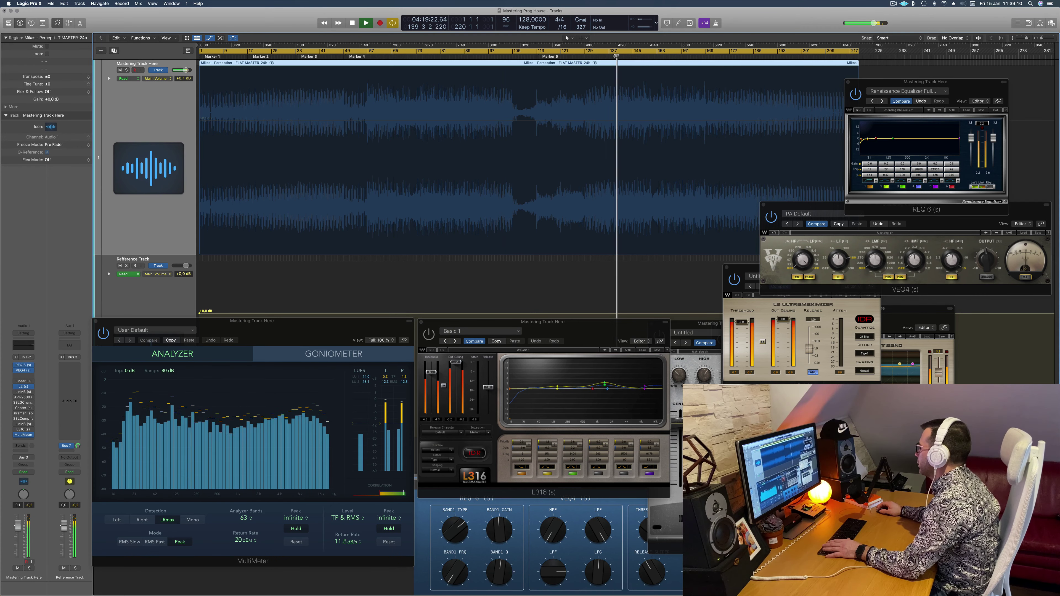
left_click(838, 338)
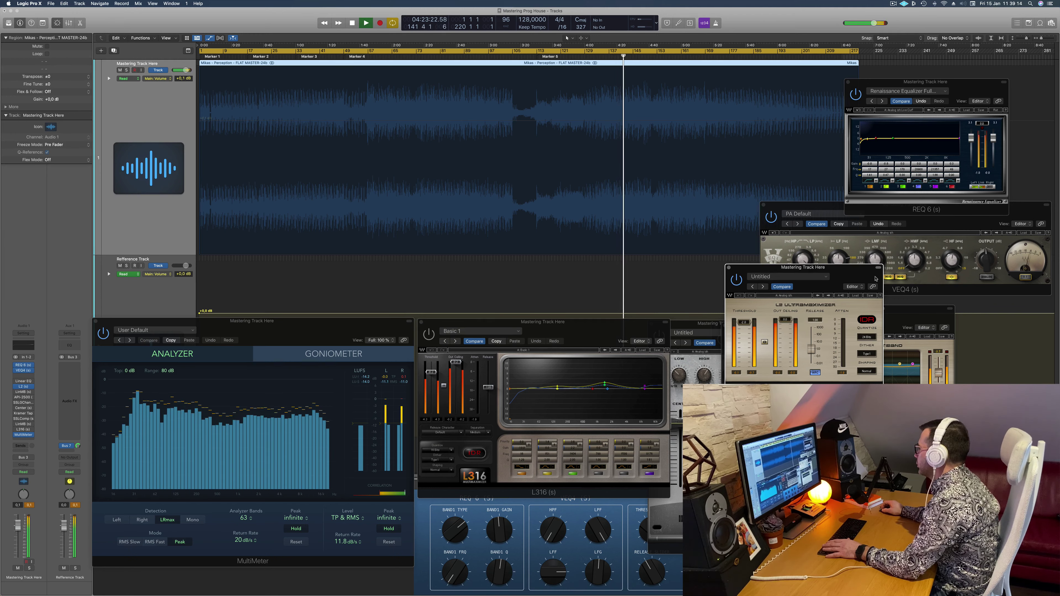
left_click_drag(840, 286, 879, 289)
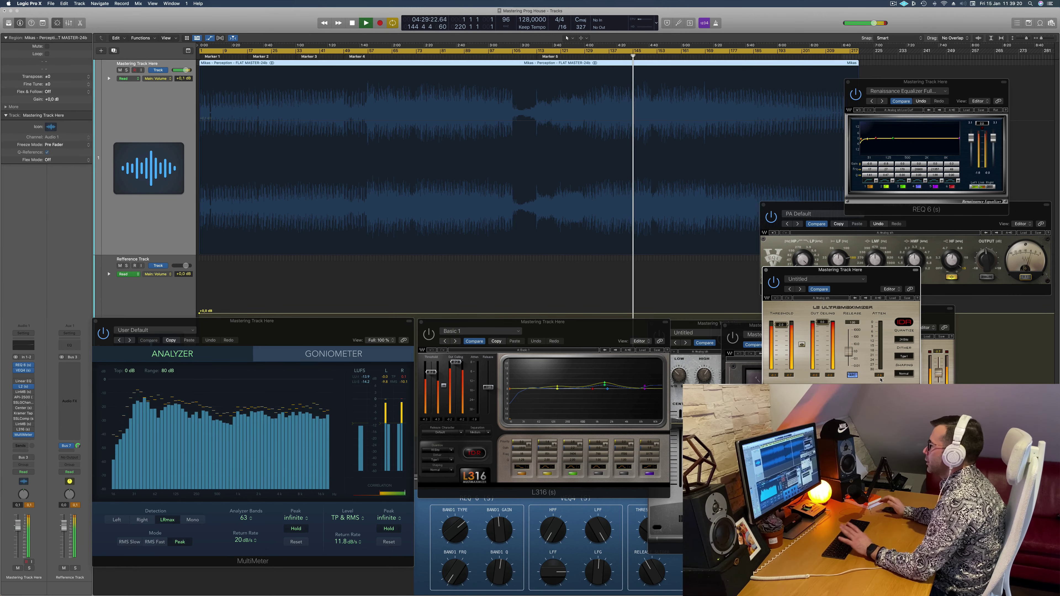
left_click_drag(884, 275, 880, 277)
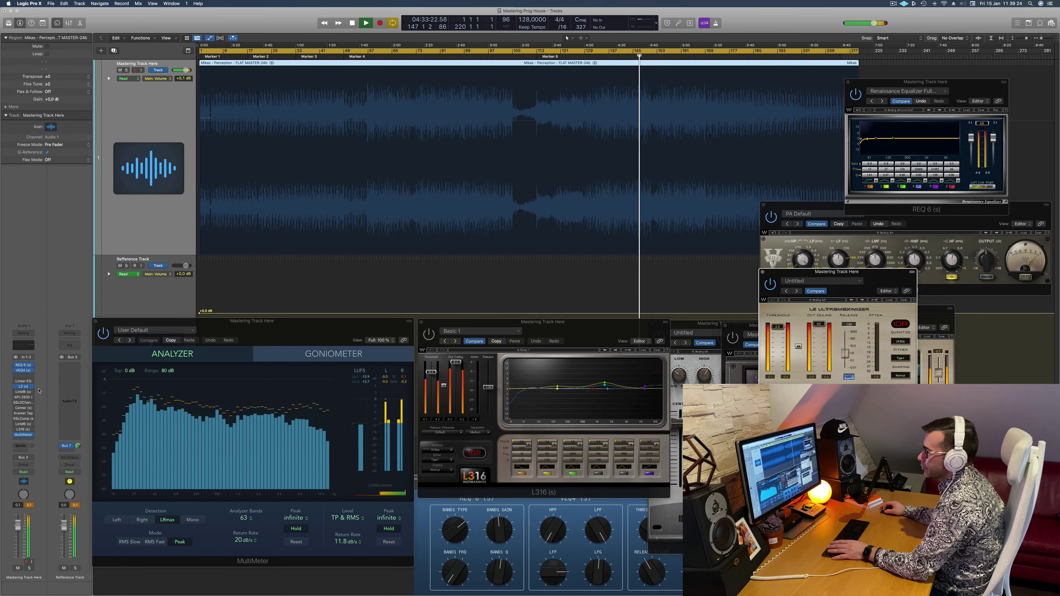
left_click(289, 202)
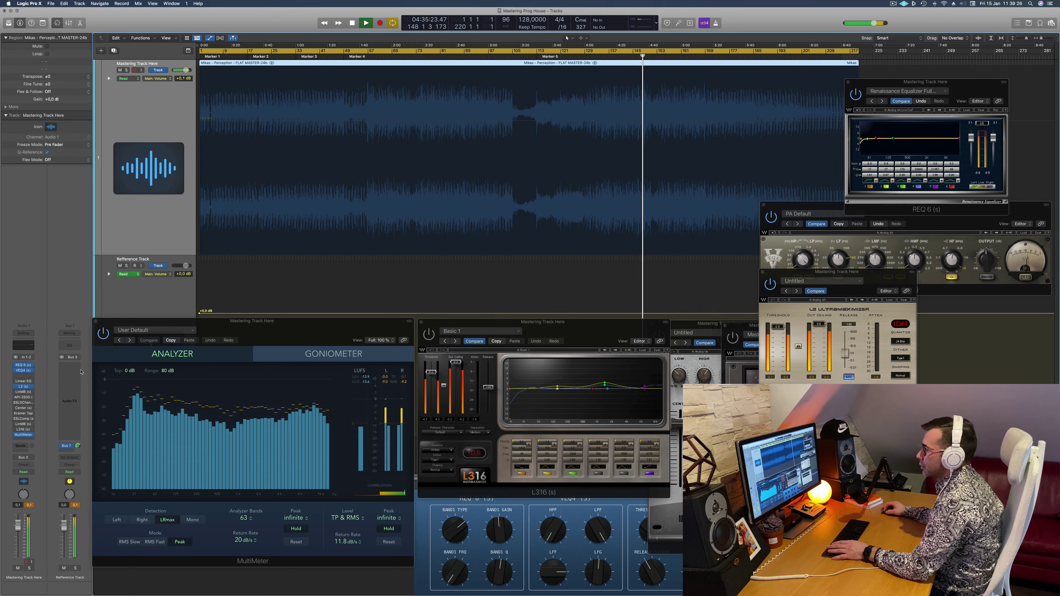
Step: Open the first LinMB multiband compressor on the mastering track and place its window in the middle of the workspace
mouse_move(24, 393)
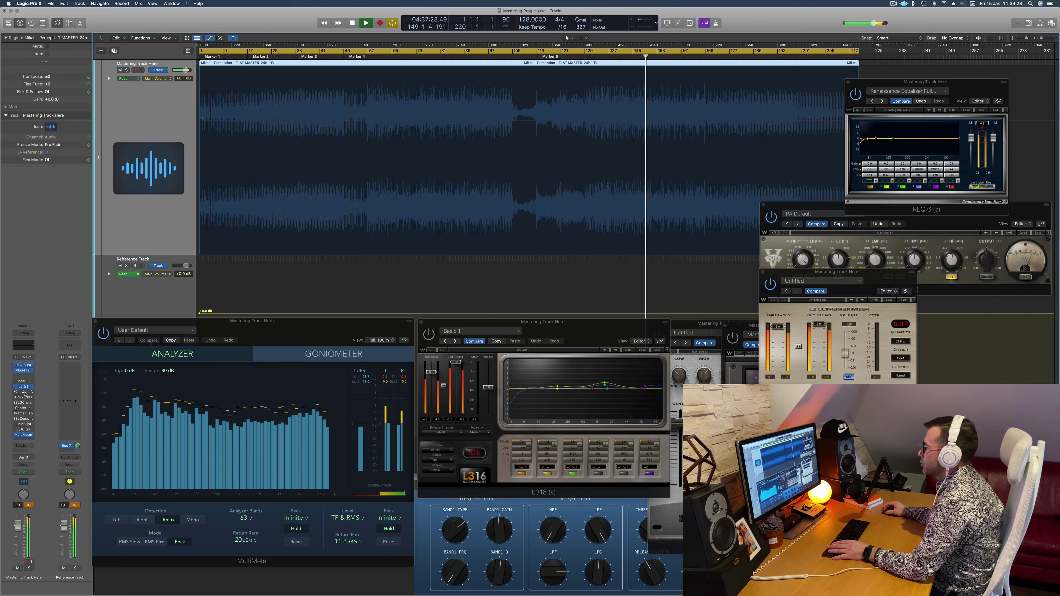
left_click(25, 393)
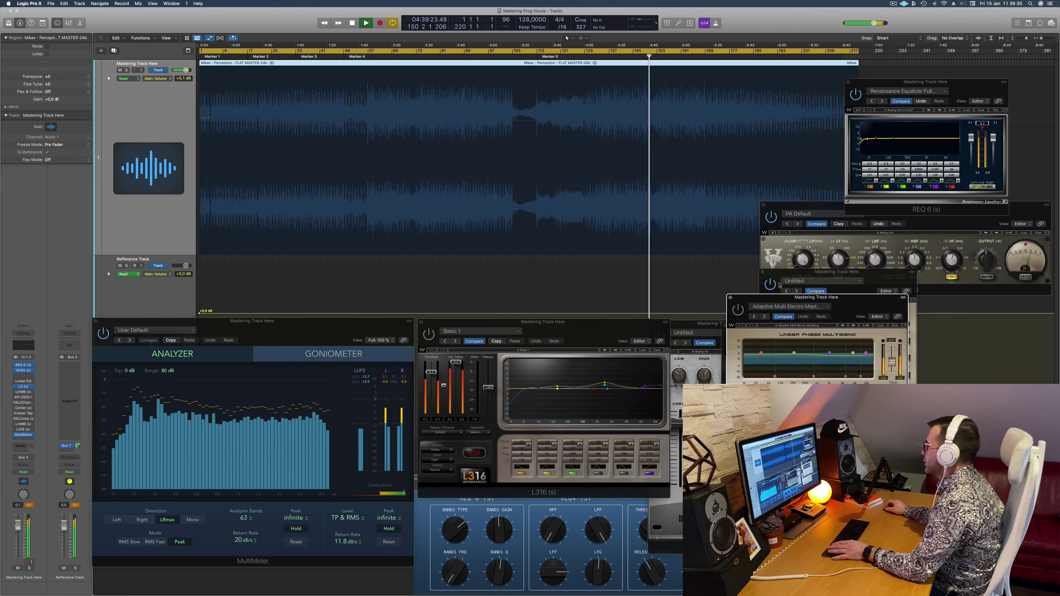
left_click_drag(550, 212, 537, 233)
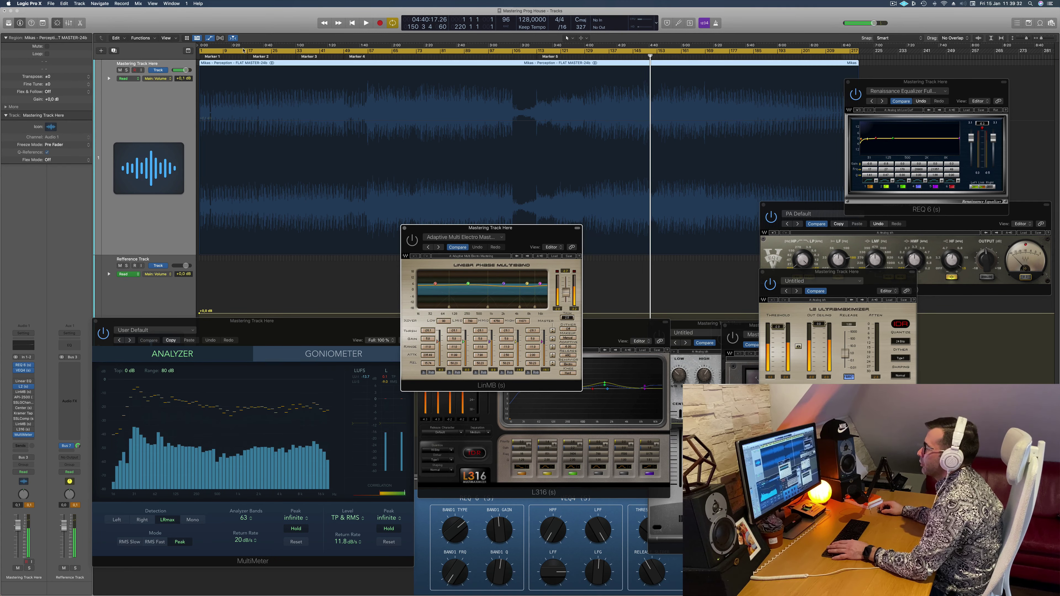
Step: Set the cycle range to begin at bar 57, shortly after Marker 4, and play the track from there
left_click_drag(203, 53, 394, 53)
key("space")
key("space")
key("space")
key("space")
key("space")
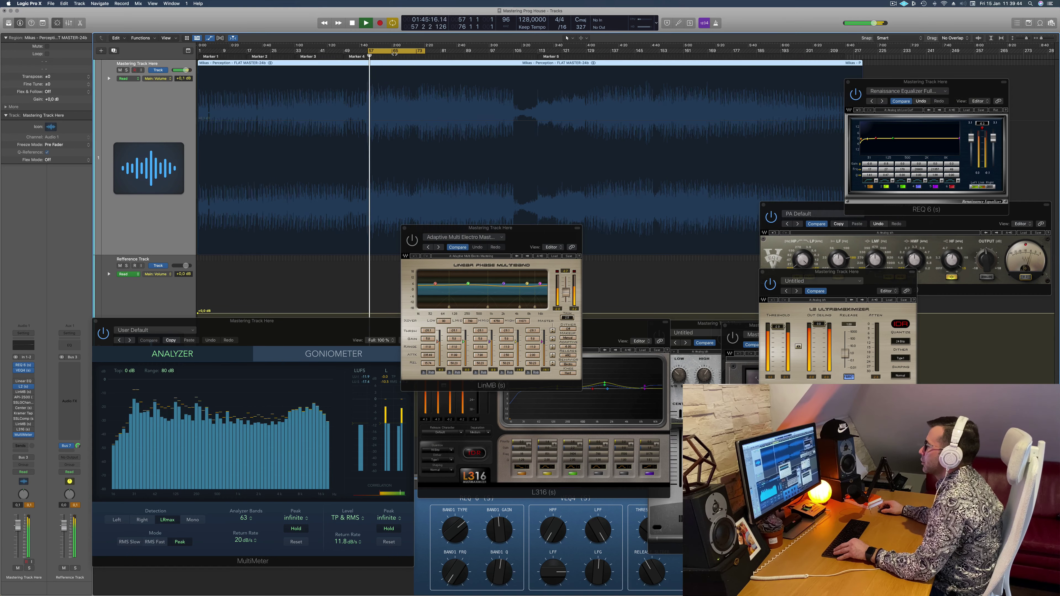
Step: Zoom in on the looped section and extend the end of the cycle range closer to the breakdown
scroll(394, 53, "up", 3)
scroll(394, 54, "up", 3)
key("space")
key("space")
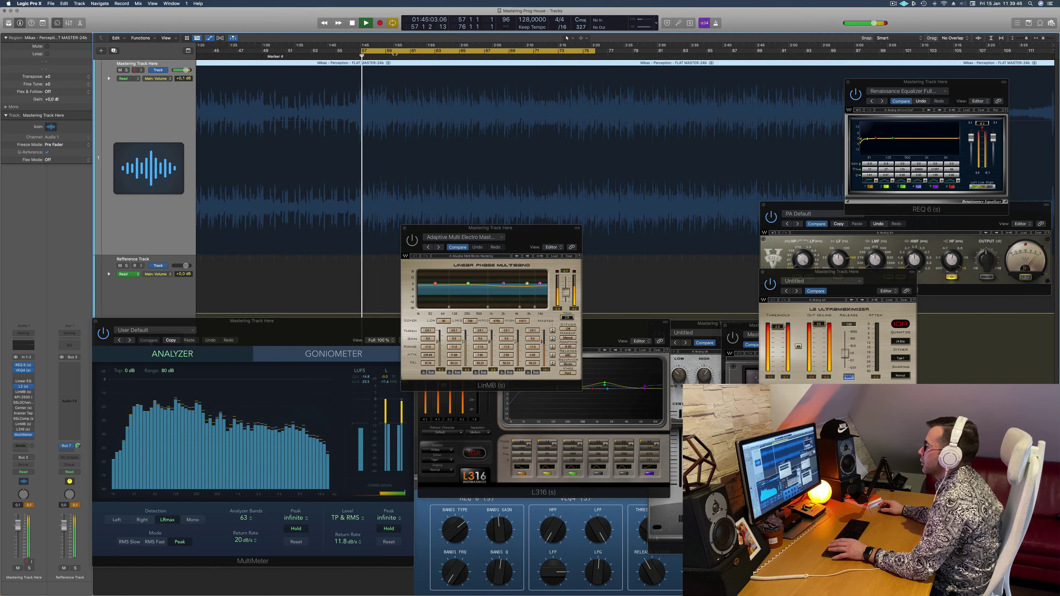
scroll(403, 55, "down", 5)
scroll(403, 55, "down", 2)
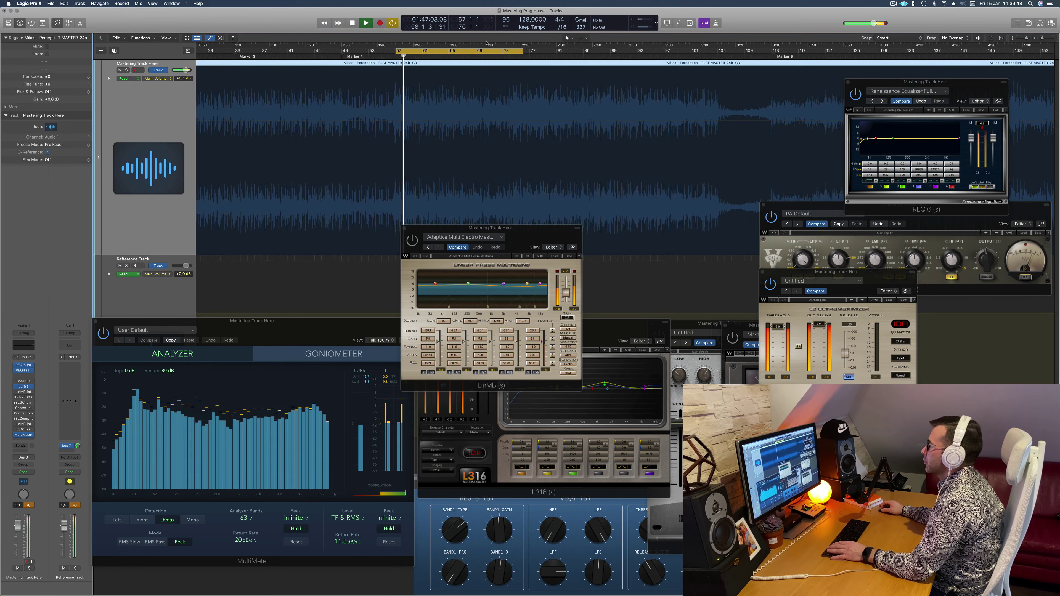
left_click_drag(522, 52, 610, 53)
Step: Move the LinMB window over the waveform, enable the plug-in and compare the loop with it bypassed and active
left_click_drag(544, 238, 532, 142)
left_click(532, 212)
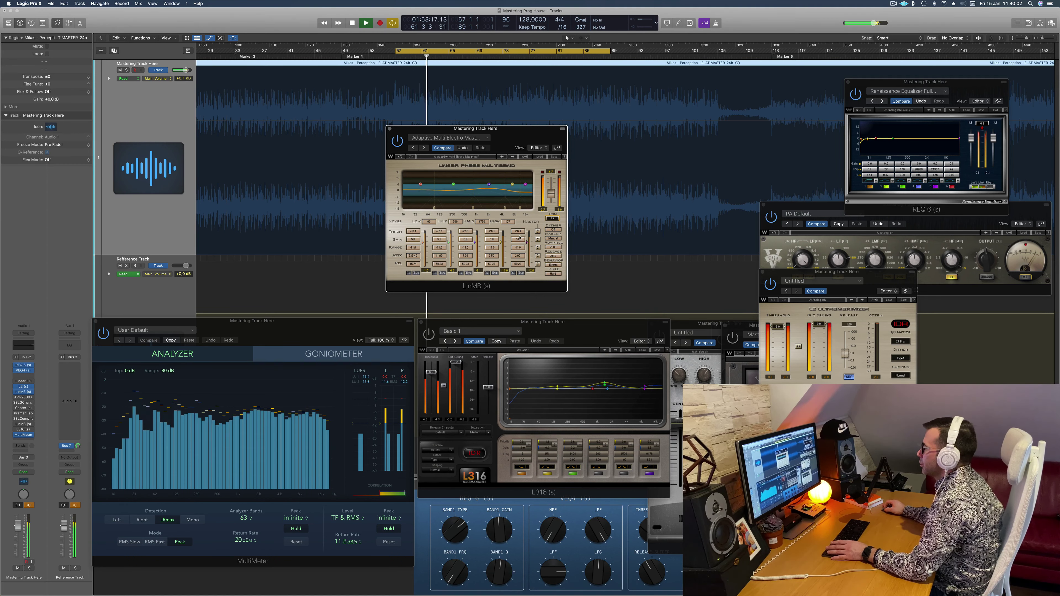
left_click(398, 144)
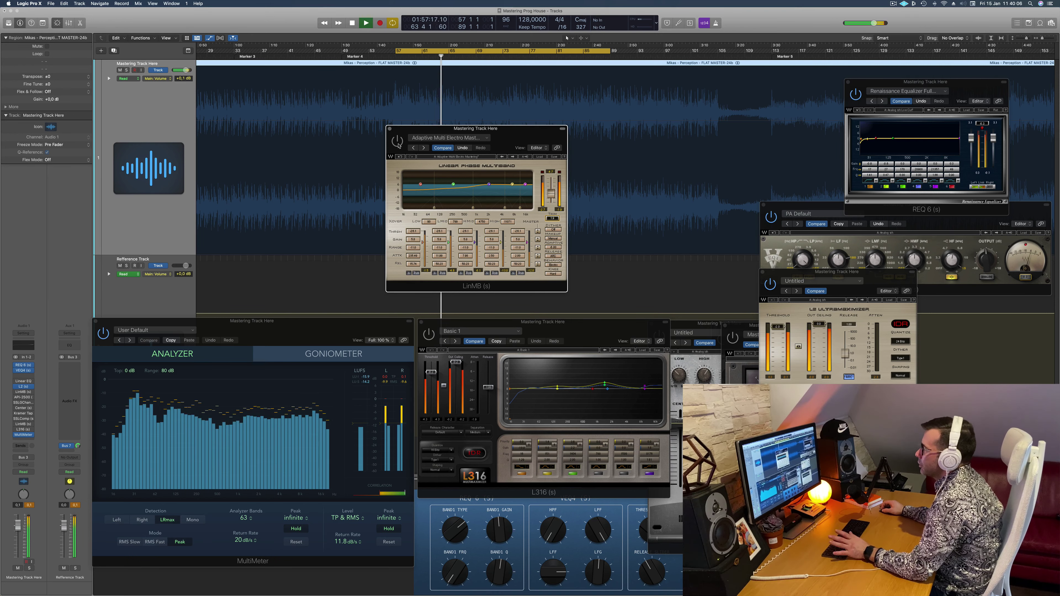
left_click(398, 143)
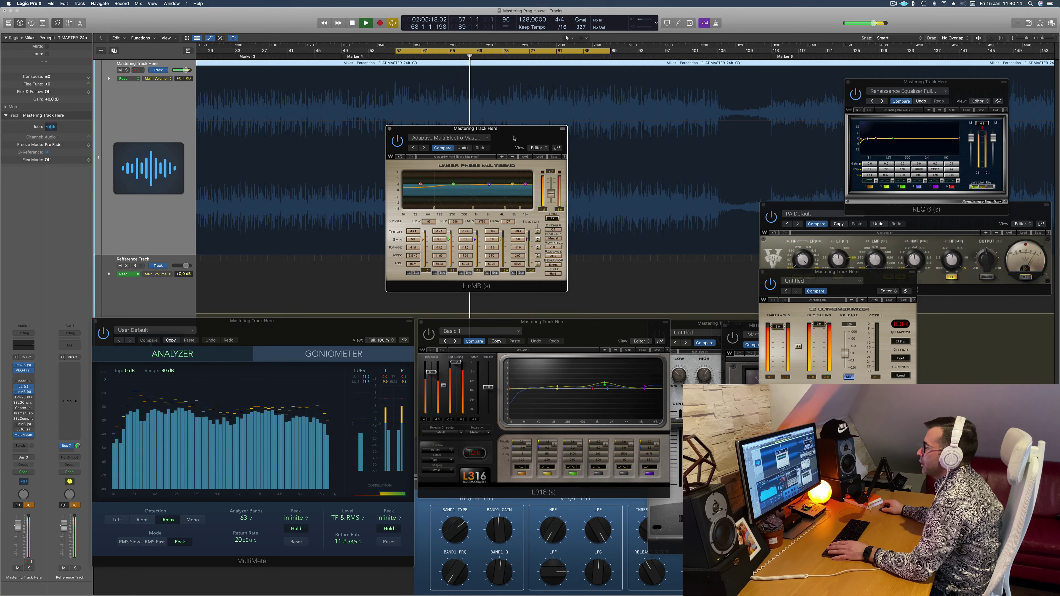
Step: Audition the loop through LinMB and move its window over to the other mastering plug-ins
left_click_drag(514, 138, 538, 161)
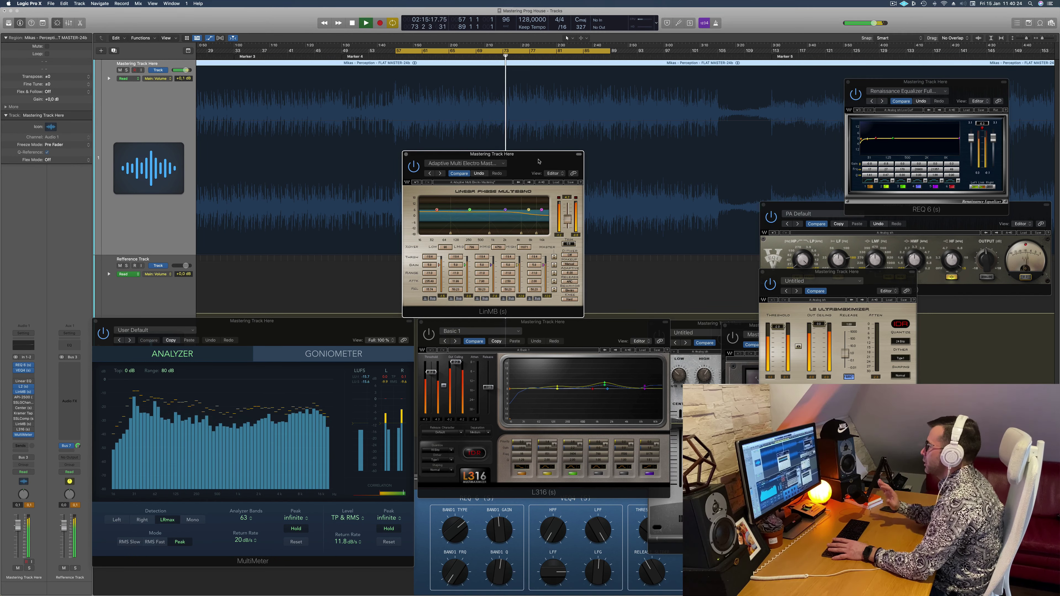
left_click_drag(536, 164, 522, 146)
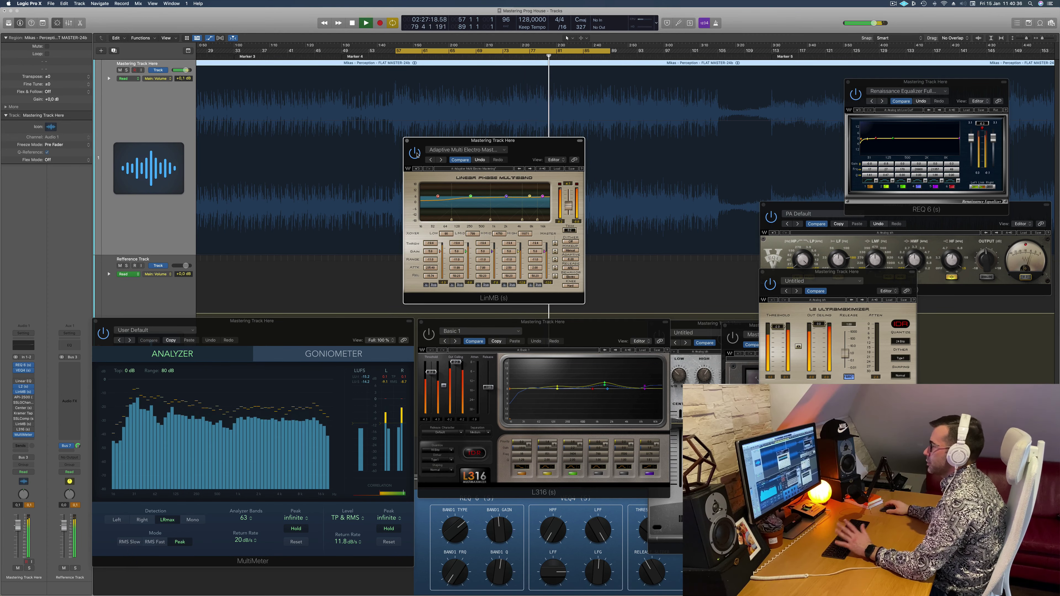
left_click_drag(533, 148, 590, 157)
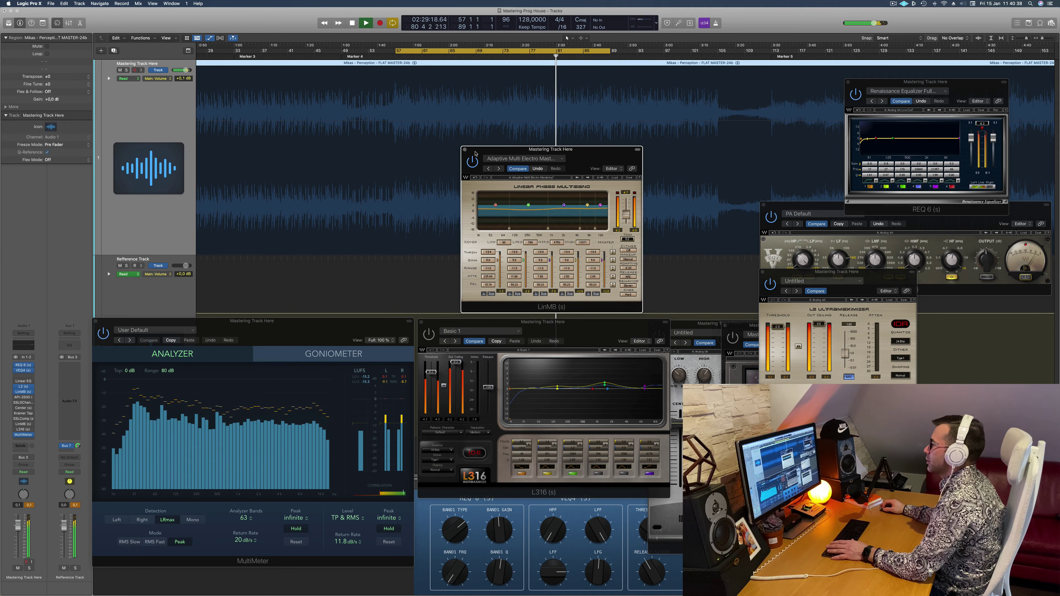
left_click_drag(506, 153, 903, 202)
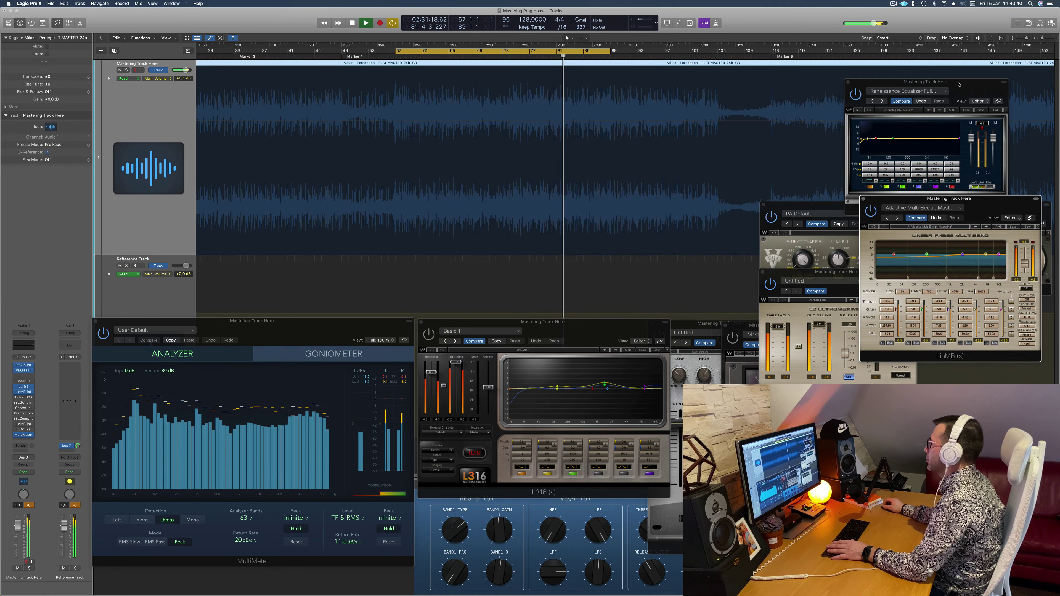
Step: Lower the REQ 6 output gain slightly and restack the plug-in windows with REQ 6 above VEQ4 and LinMB over L2
left_click(1000, 153)
left_click(982, 123)
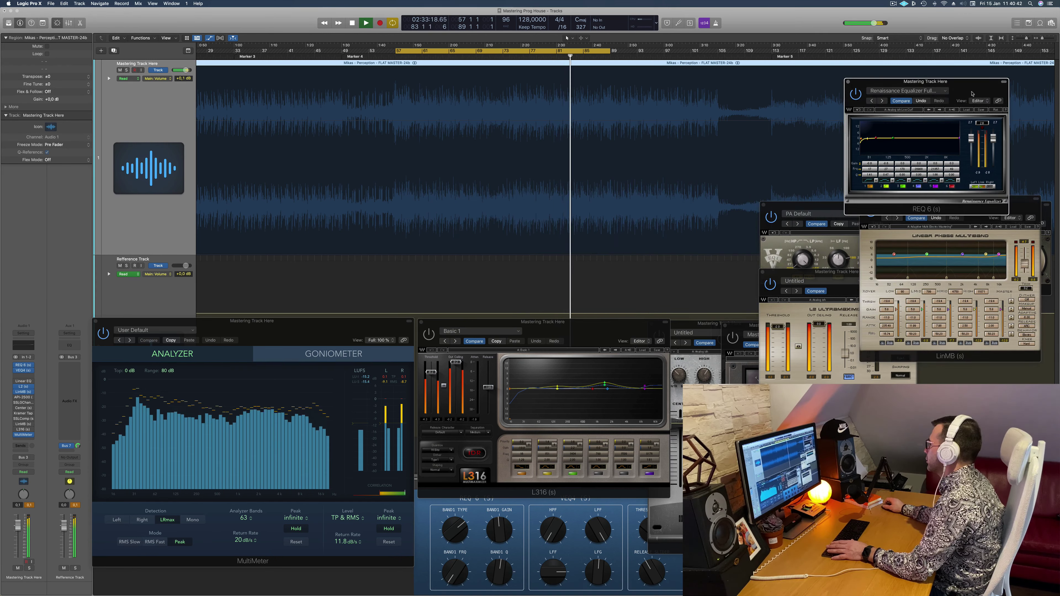
left_click_drag(970, 82, 908, 55)
left_click_drag(1009, 198, 931, 296)
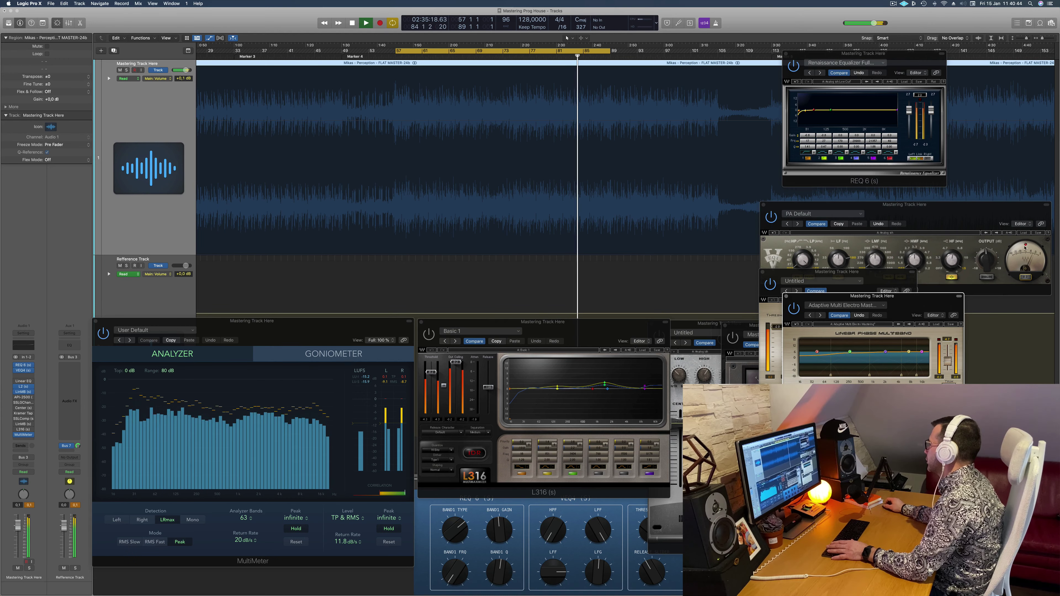
left_click_drag(959, 205, 965, 172)
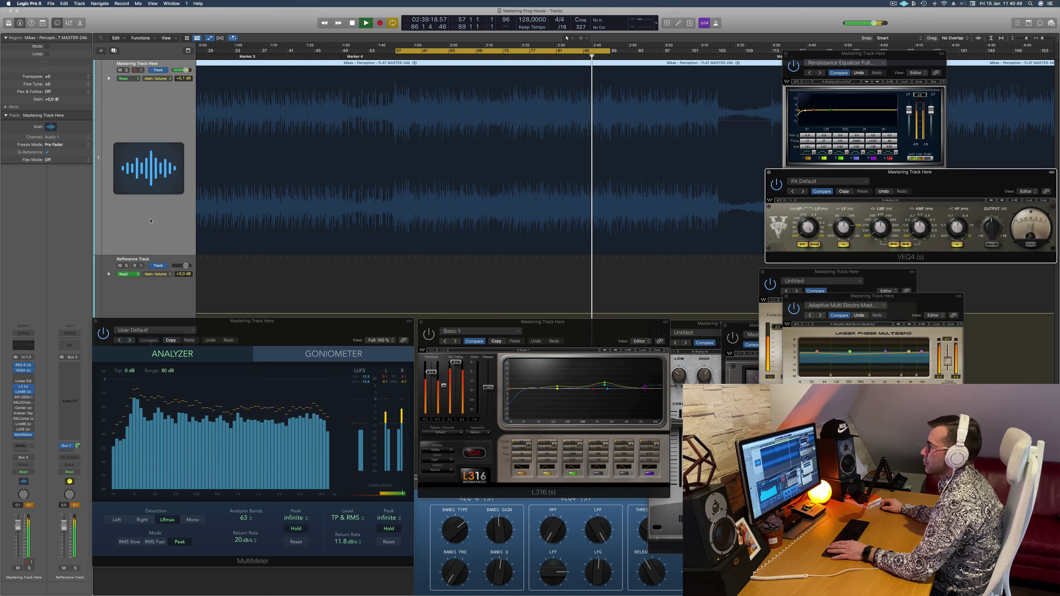
Step: Open the API-2500 compressor on the mastering track over the waveform and restart playback from bar 57
key("Return")
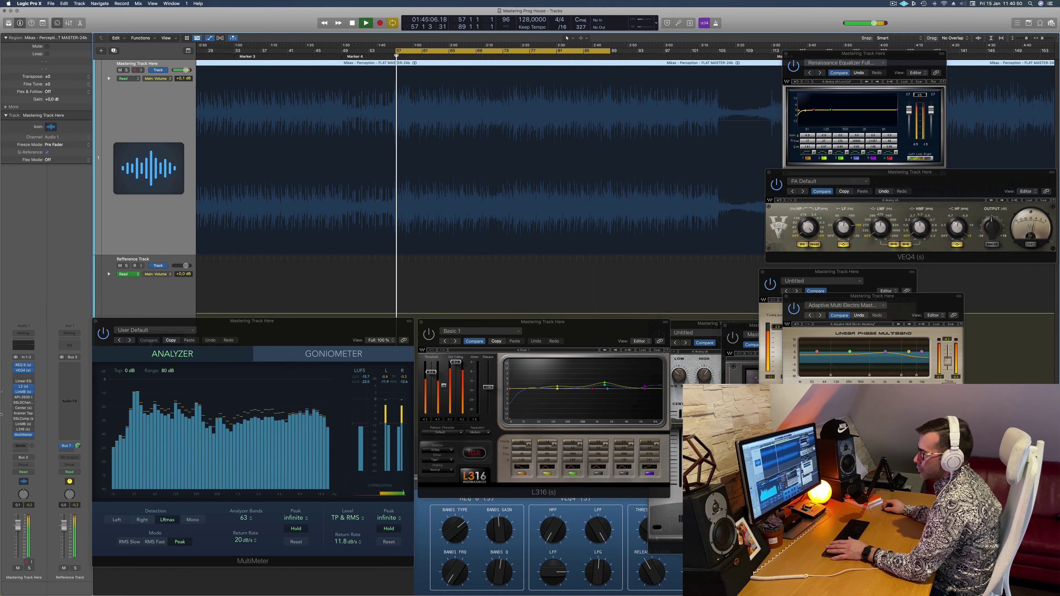
left_click(23, 398)
left_click_drag(471, 87, 490, 112)
key("space")
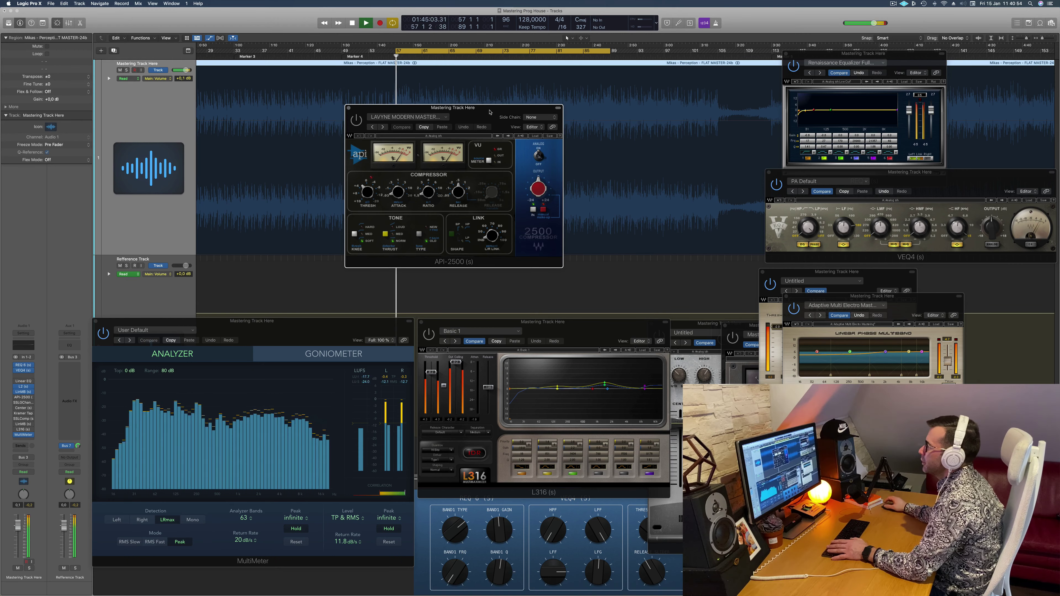
Step: Enable the API-2500 compressor and move its window down so it overlaps the L316 window
left_click_drag(372, 110, 370, 110)
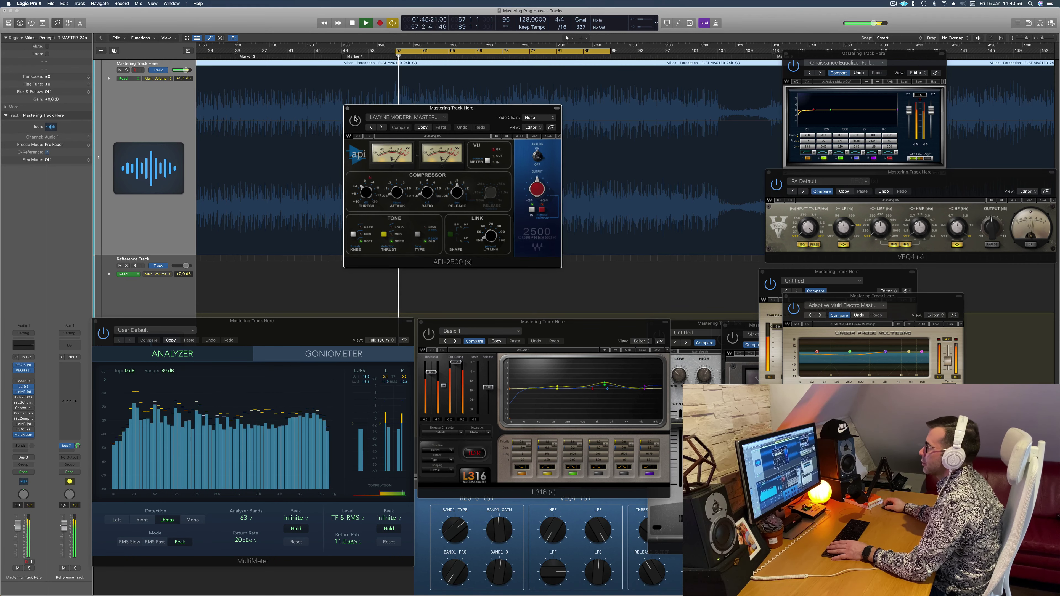
left_click_drag(490, 115, 483, 116)
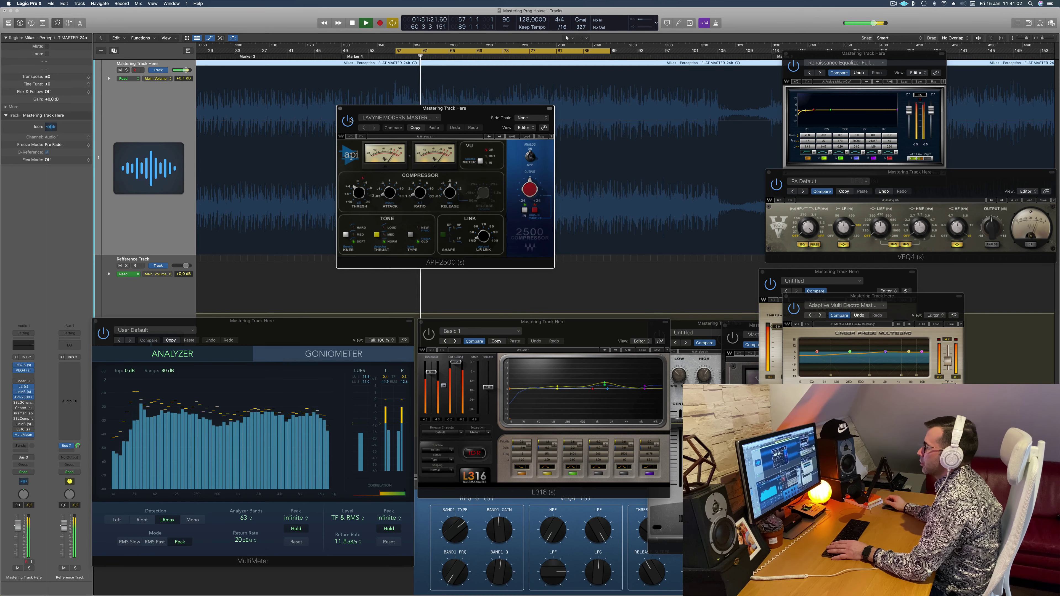
left_click_drag(506, 112, 514, 116)
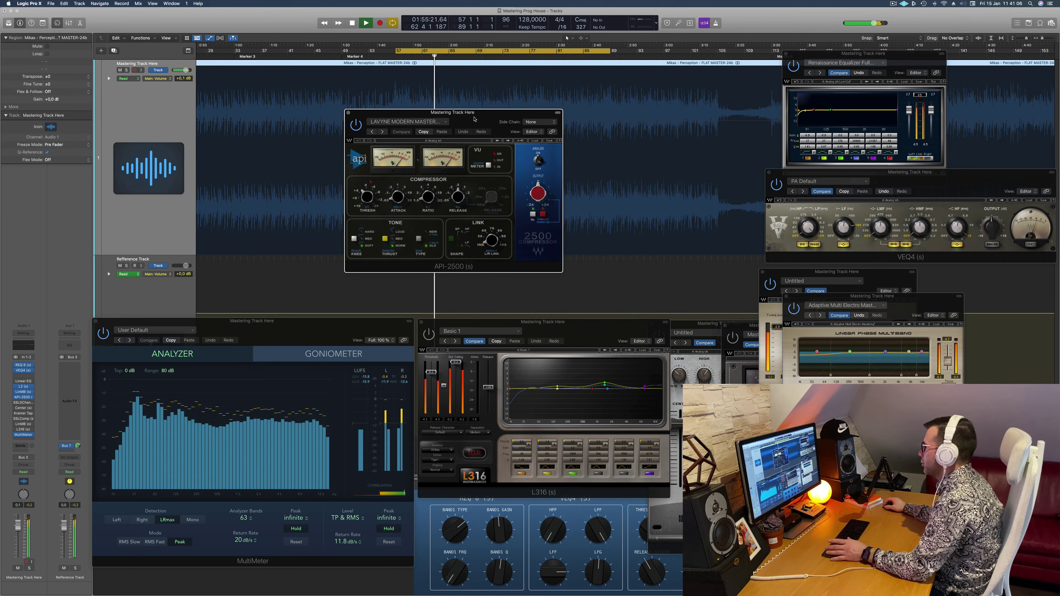
left_click_drag(474, 119, 639, 232)
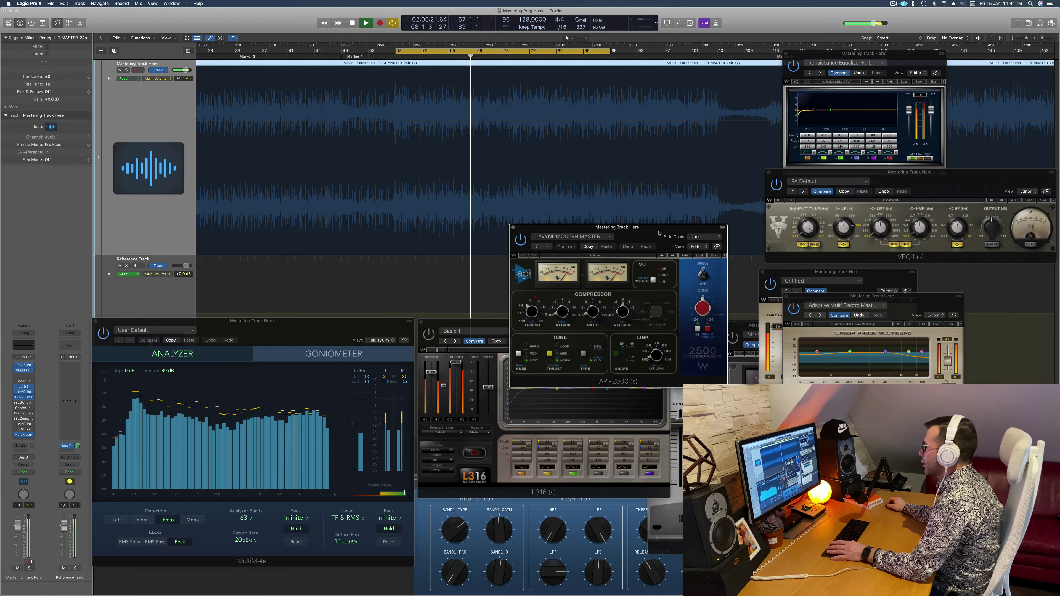
left_click_drag(659, 240, 646, 241)
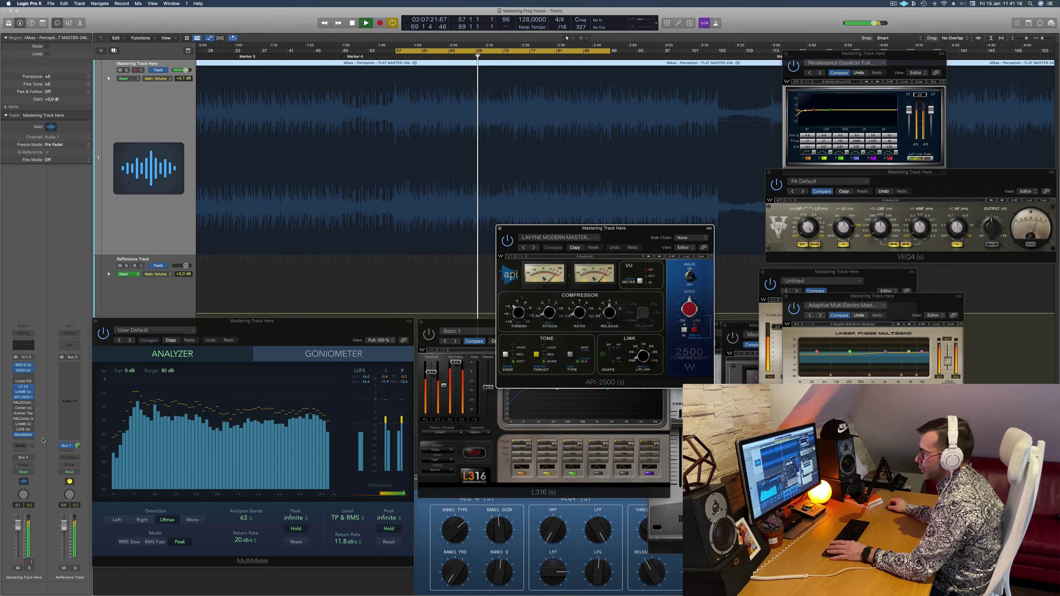
Step: Adjust the API-2500 output level and reset the peak readout on the mastering track's channel strip
left_click(28, 525)
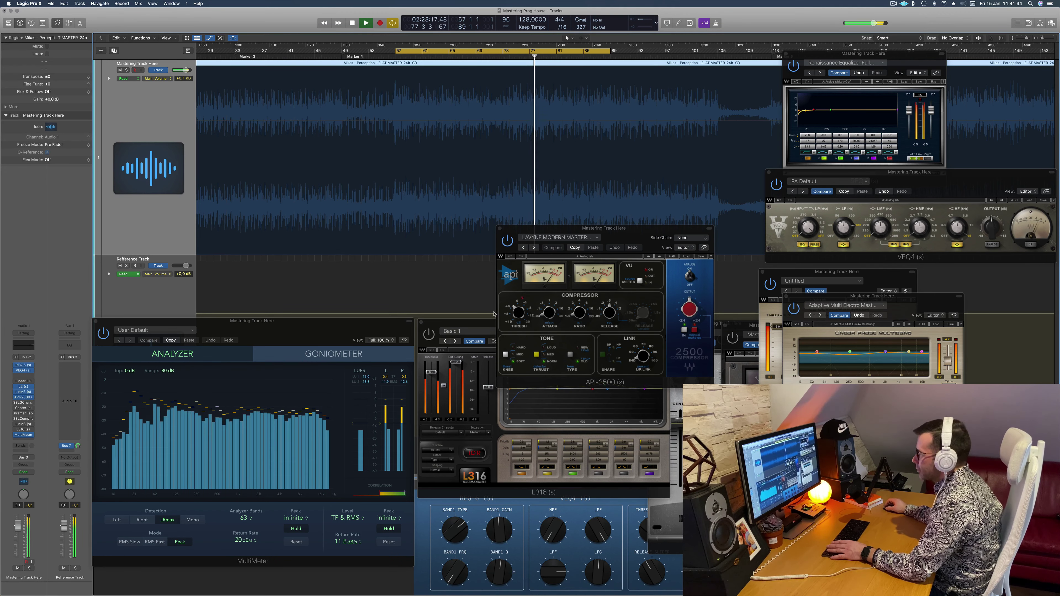
left_click(689, 309)
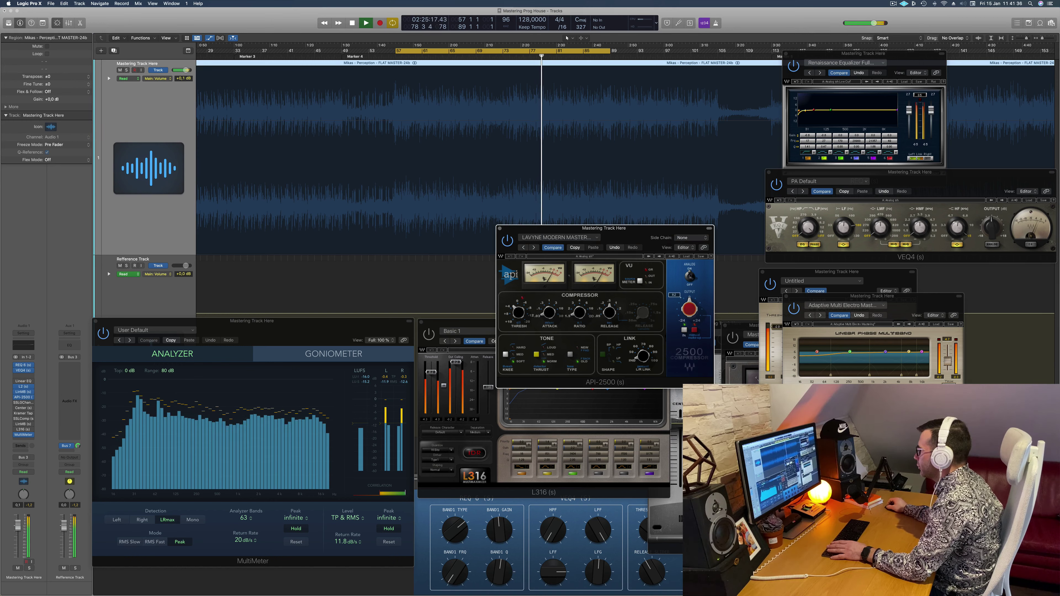
left_click_drag(688, 309, 689, 305)
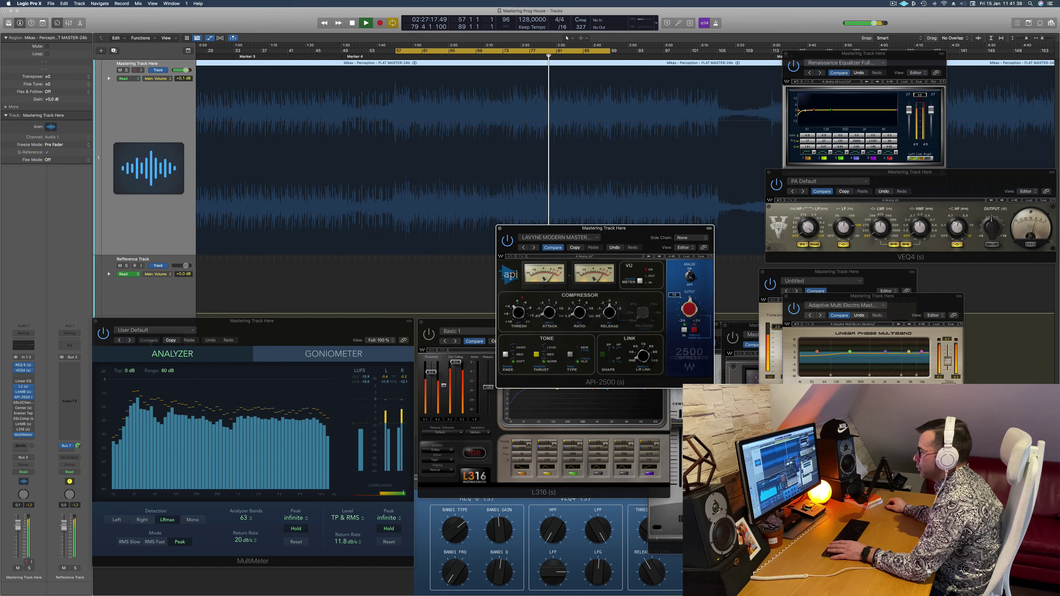
left_click(30, 505)
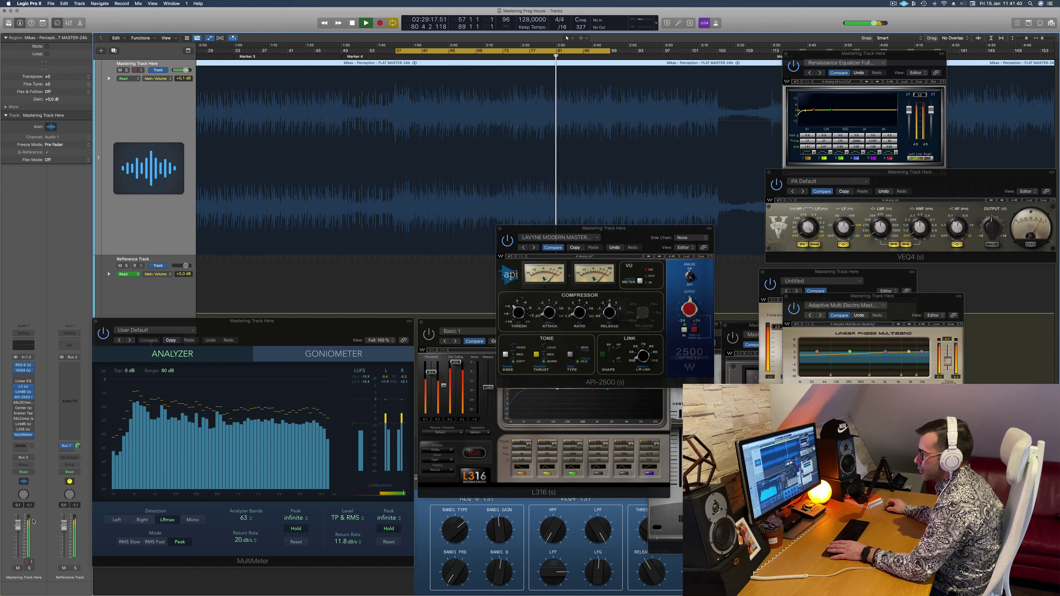
Step: Replay the loop from bar 57 to check the API-2500 compressor, leave it enabled and close its window
left_click(394, 60)
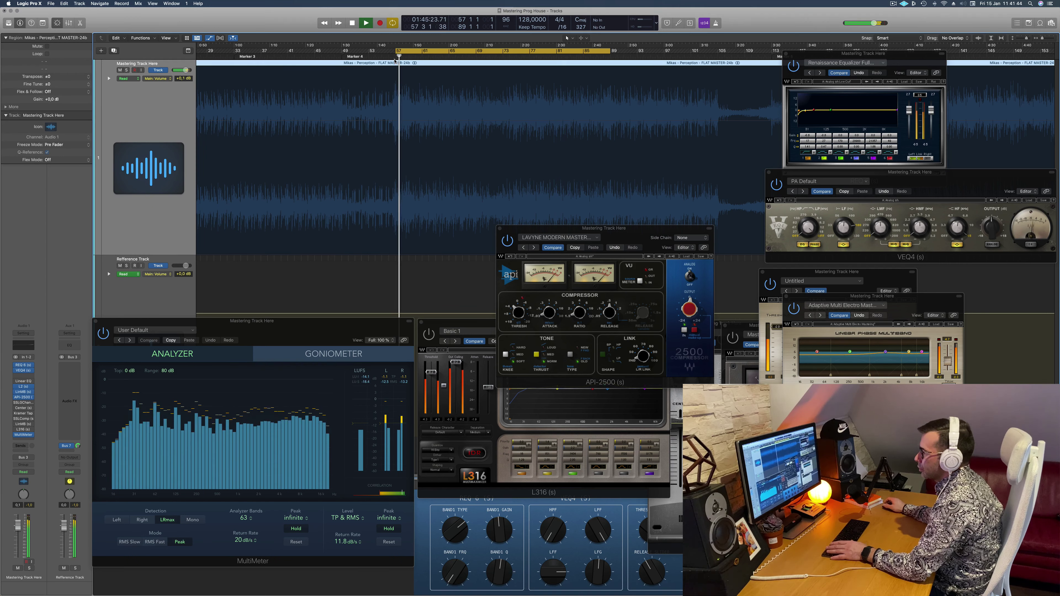
left_click(506, 243)
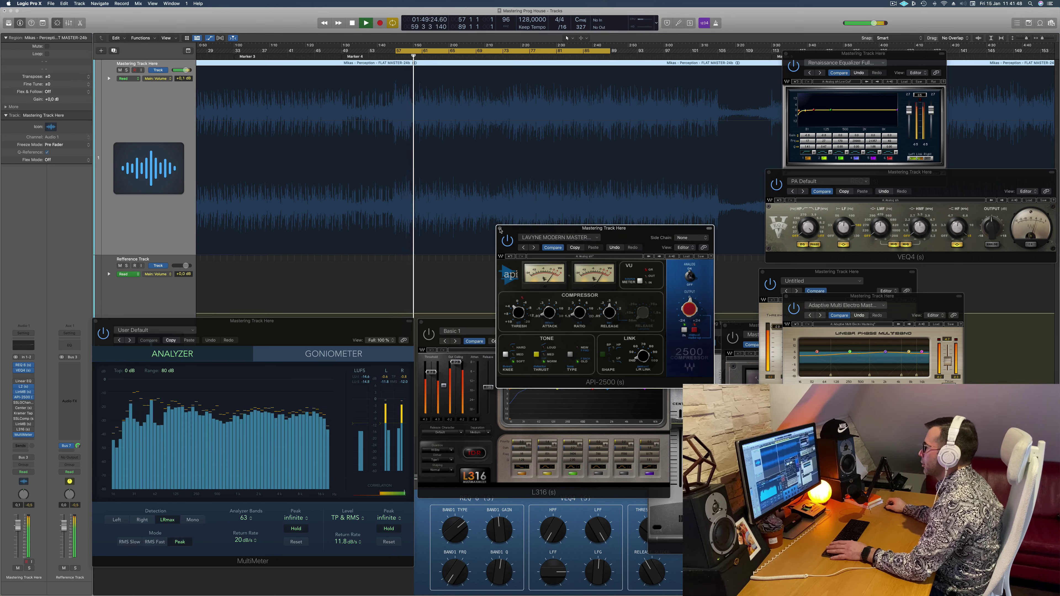
left_click(501, 229)
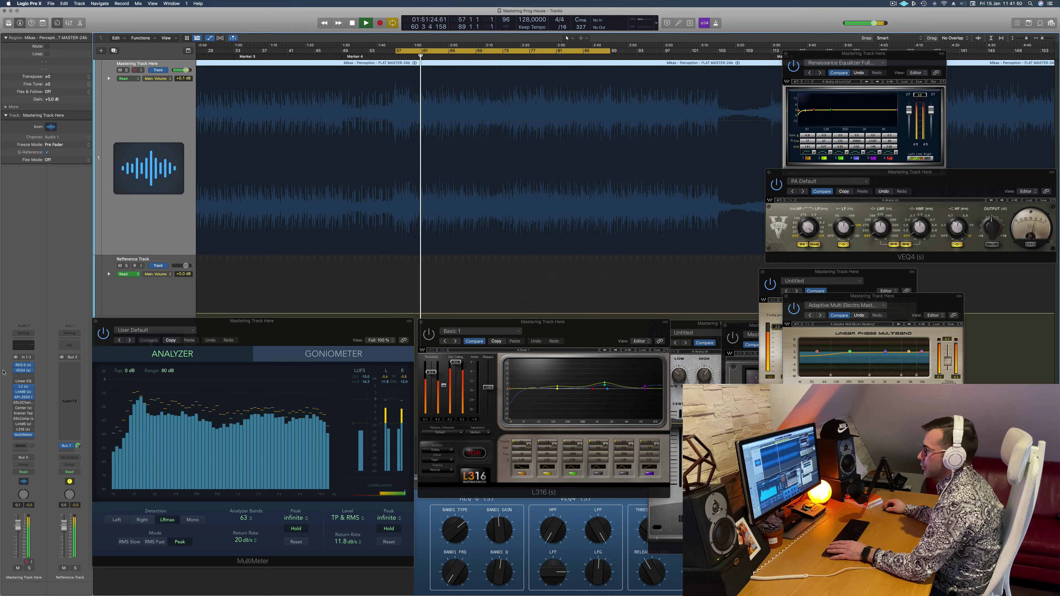
Step: Open the SSLGChannel plug-in on the mastering track over the waveform, enable it and replay the loop from bar 57
left_click(24, 403)
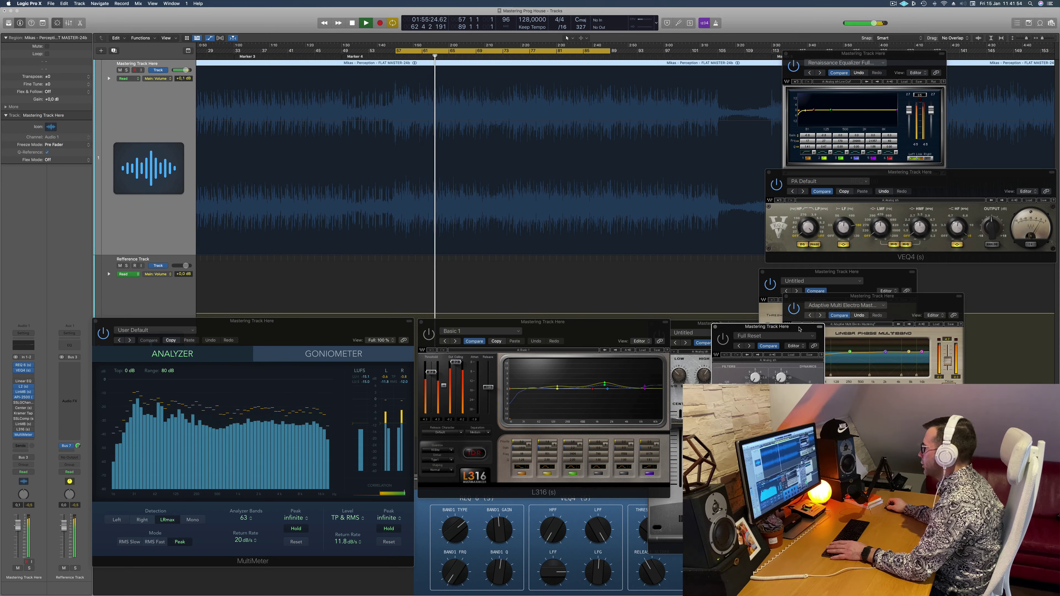
left_click_drag(763, 324, 547, 196)
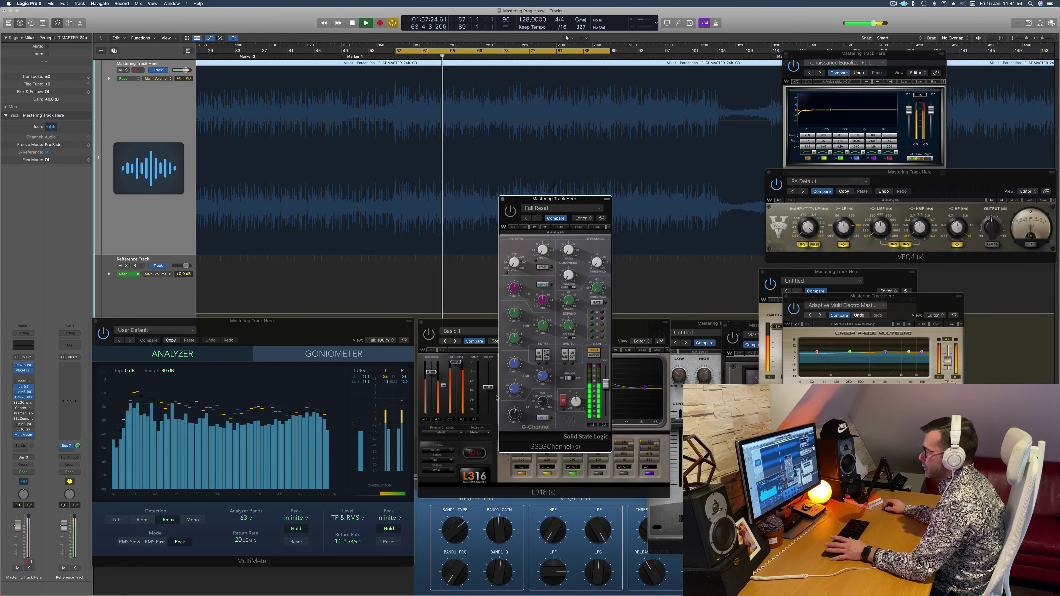
mouse_move(514, 419)
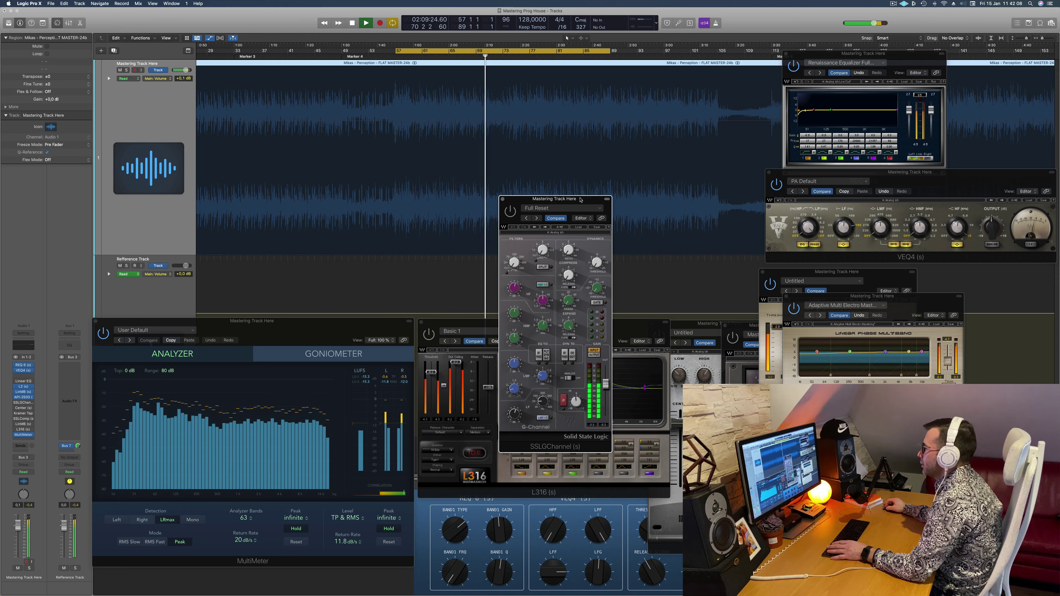
left_click_drag(580, 200, 560, 182)
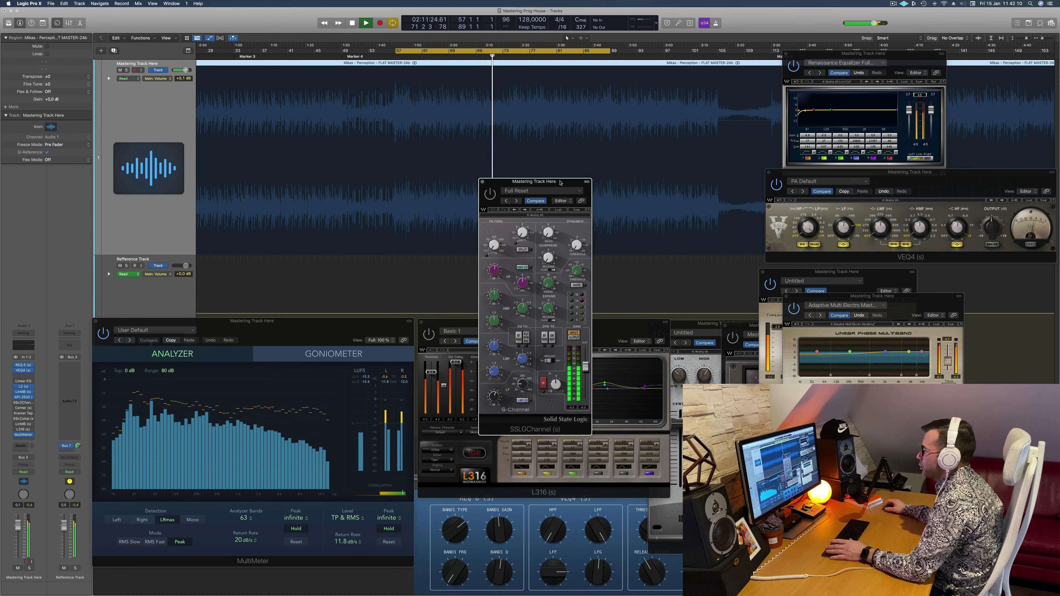
key("Return")
left_click_drag(560, 182, 530, 184)
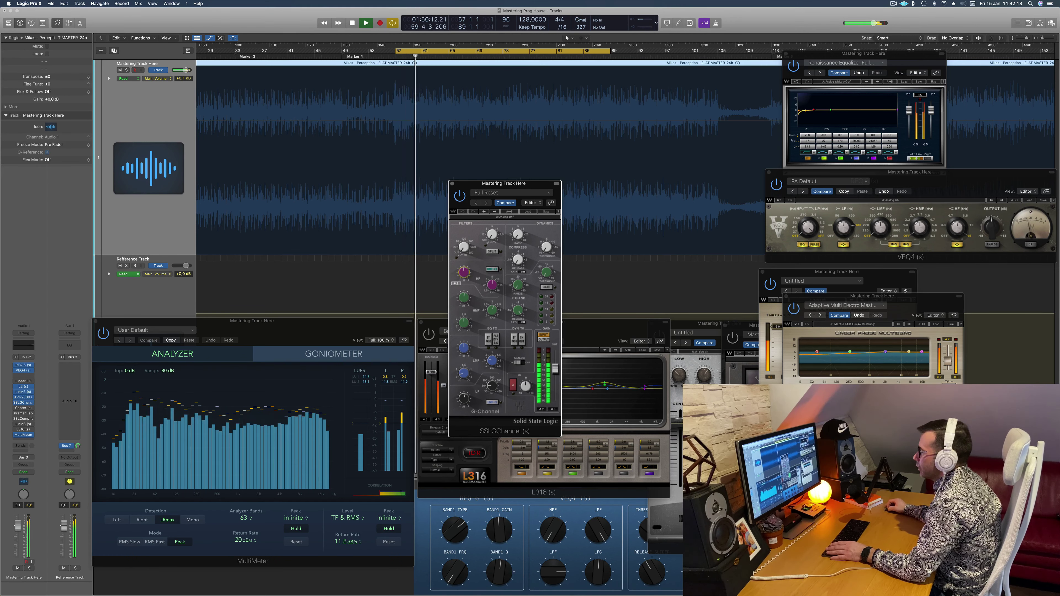
Step: Move the SSLGChannel window over the waveform's lower middle, clear of the MultiMeter, and restart playback from bar 57
left_click_drag(532, 183, 536, 176)
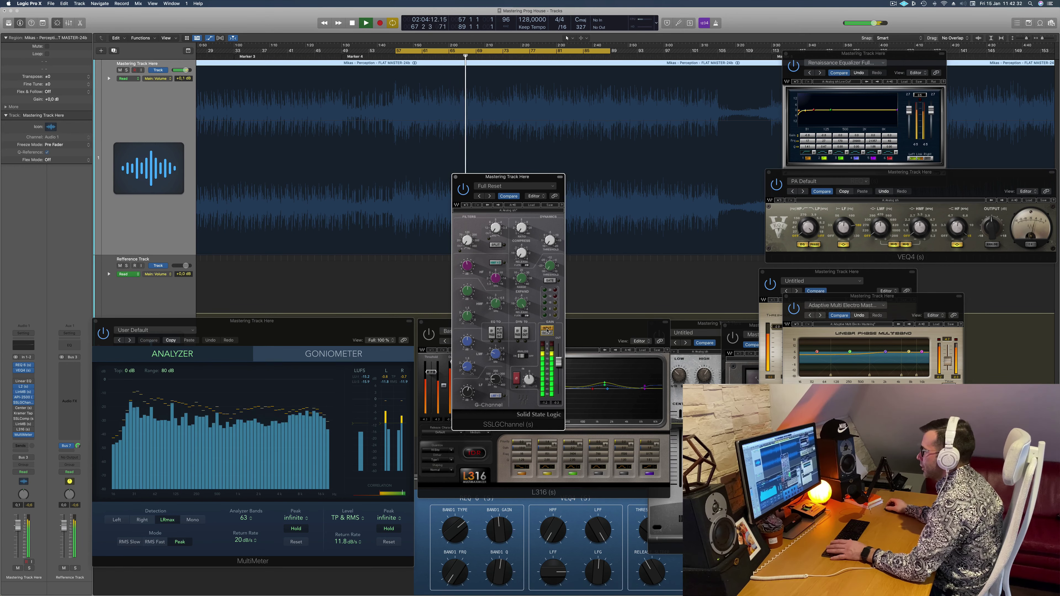
left_click_drag(541, 180, 593, 163)
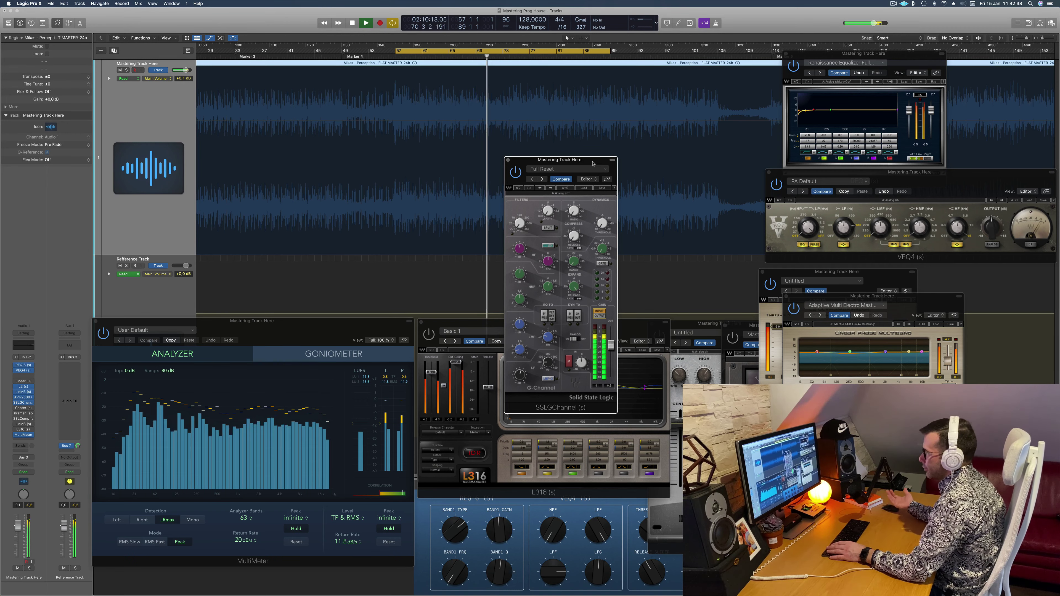
left_click_drag(593, 163, 618, 153)
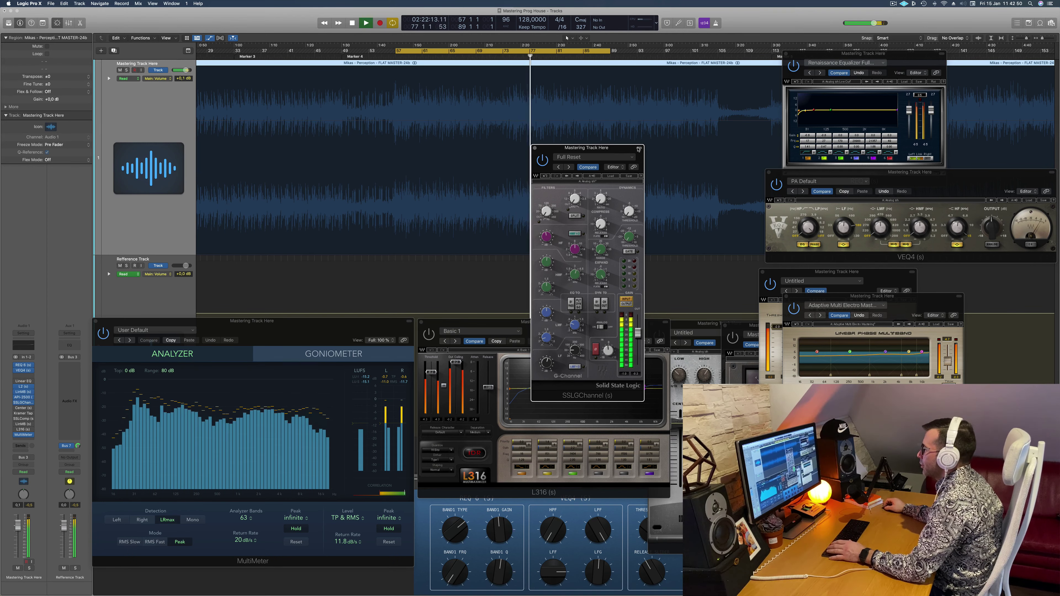
left_click_drag(619, 153, 651, 148)
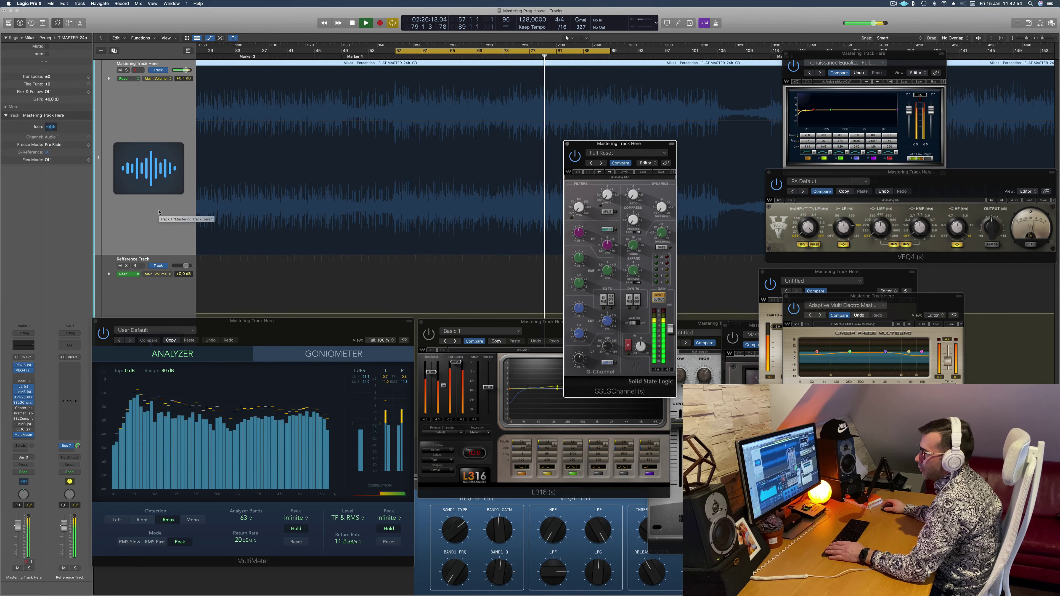
key("space")
key("space")
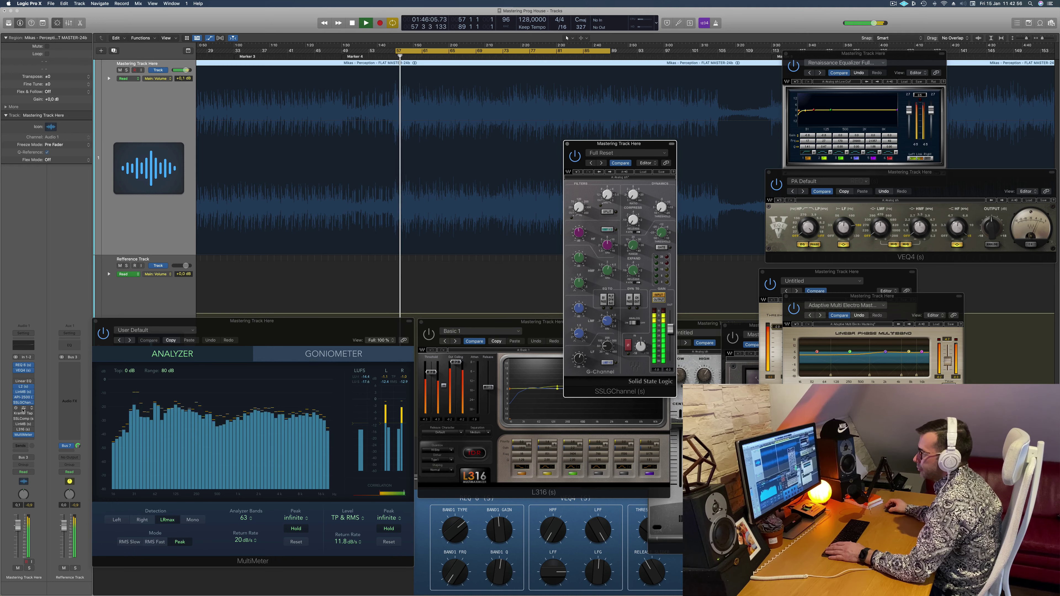
Step: Open the Center plug-in on the mastering track, place its window beside the SSLGChannel window and enable it
left_click(30, 392)
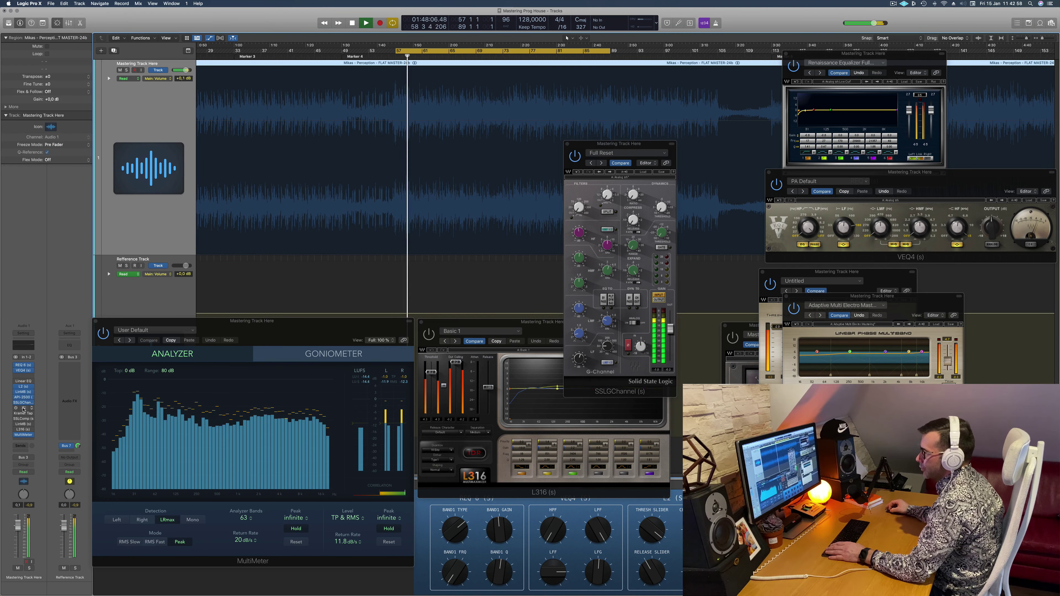
left_click(23, 408)
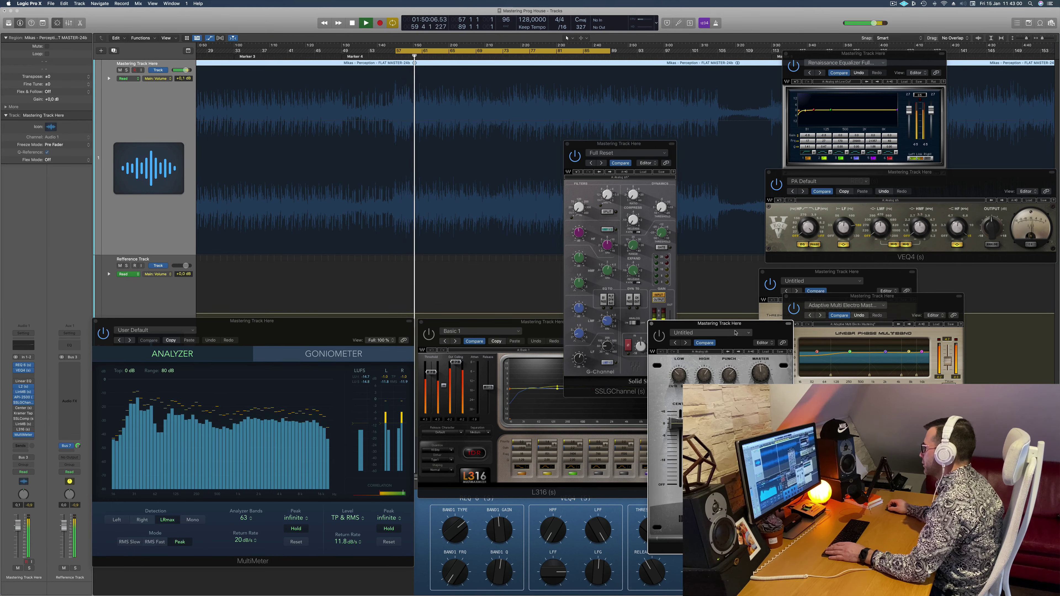
left_click_drag(754, 326, 541, 224)
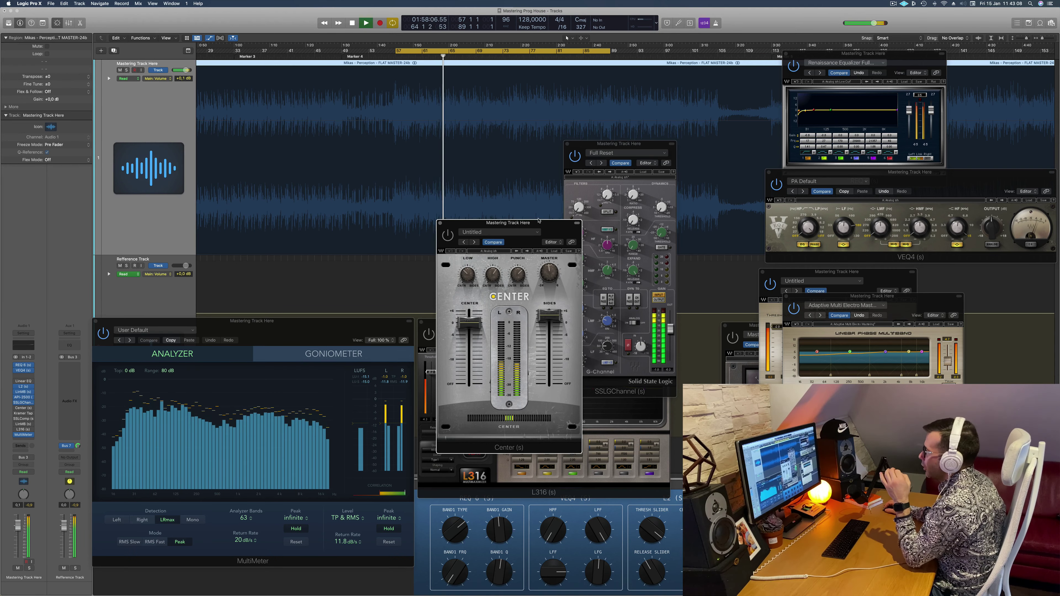
left_click_drag(538, 221, 500, 154)
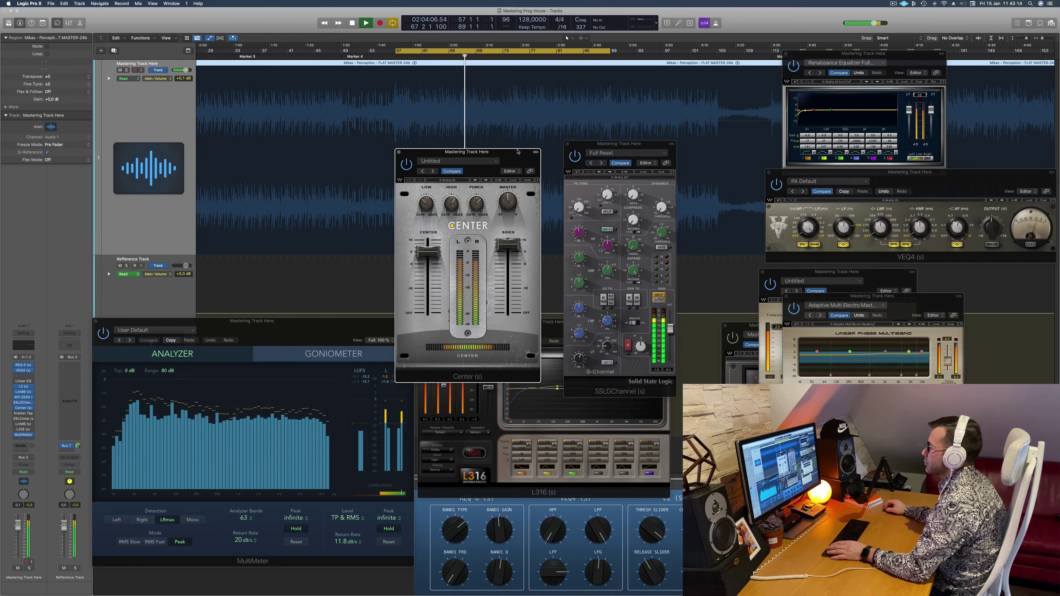
Step: Replay the loop from bar 57 with Center enabled and reset the peak readout on the mastering track's channel strip
key("space")
key("space")
mouse_move(518, 152)
left_mouse_down()
mouse_move(541, 156)
mouse_move(521, 159)
left_mouse_up()
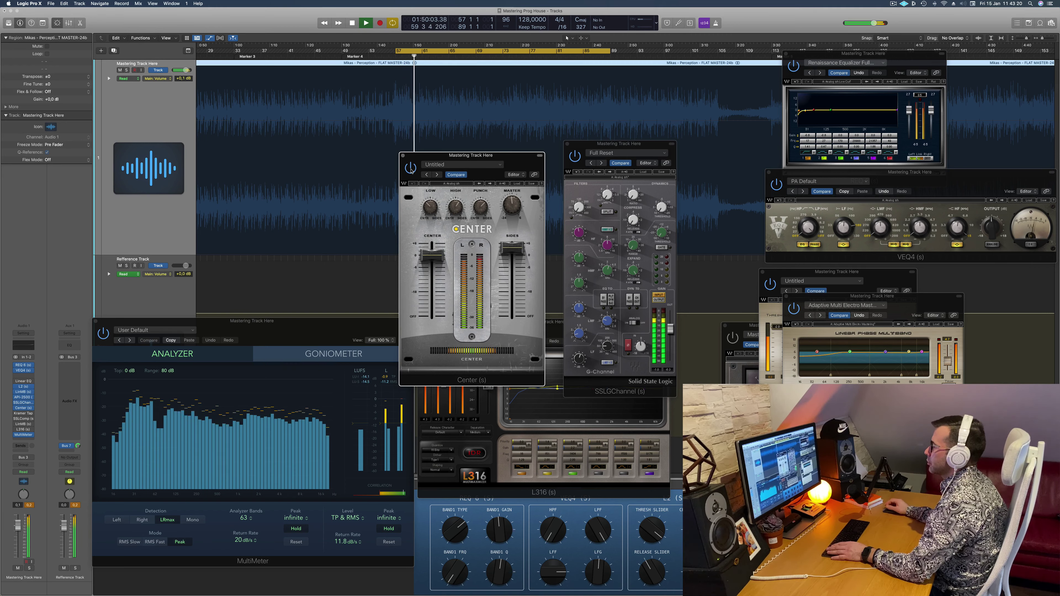
left_click_drag(517, 160, 525, 160)
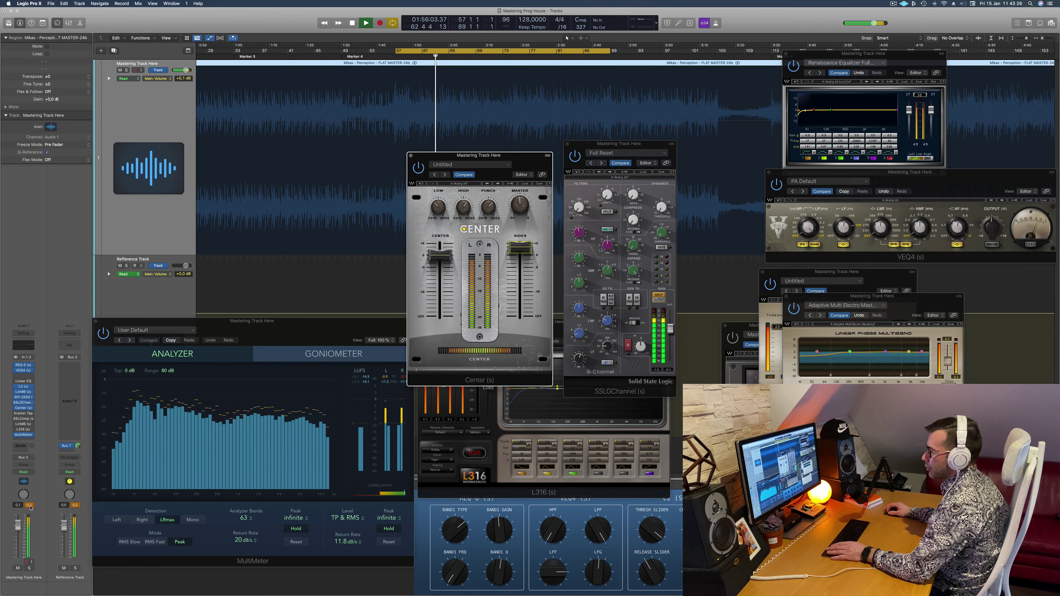
left_click(30, 507)
Step: Replay the loop while switching Center's bypass to compare, leave it enabled and move its window over the SSLGChannel window
key("Return")
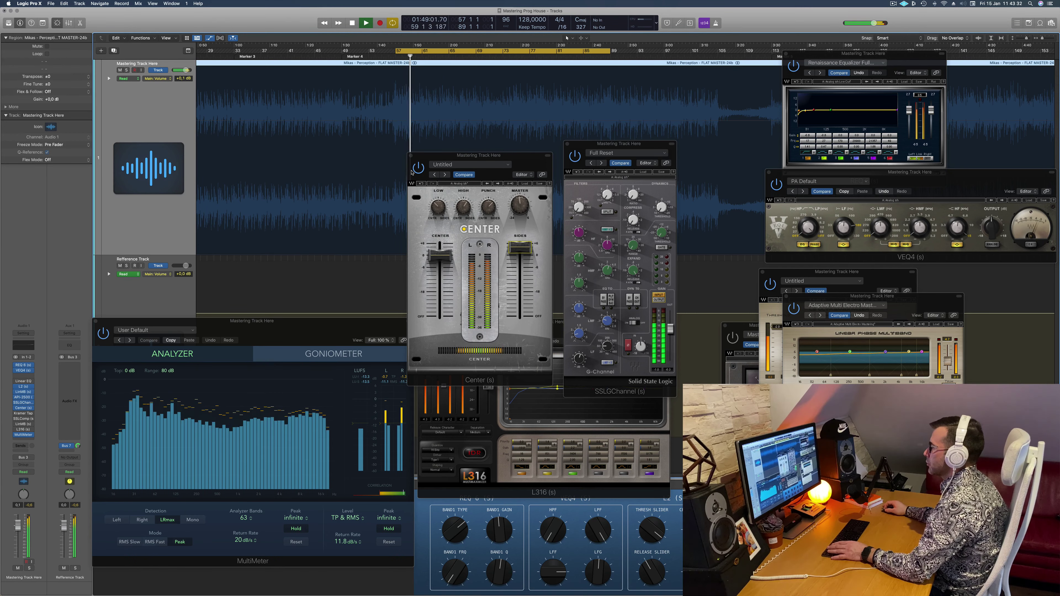
left_click(415, 171)
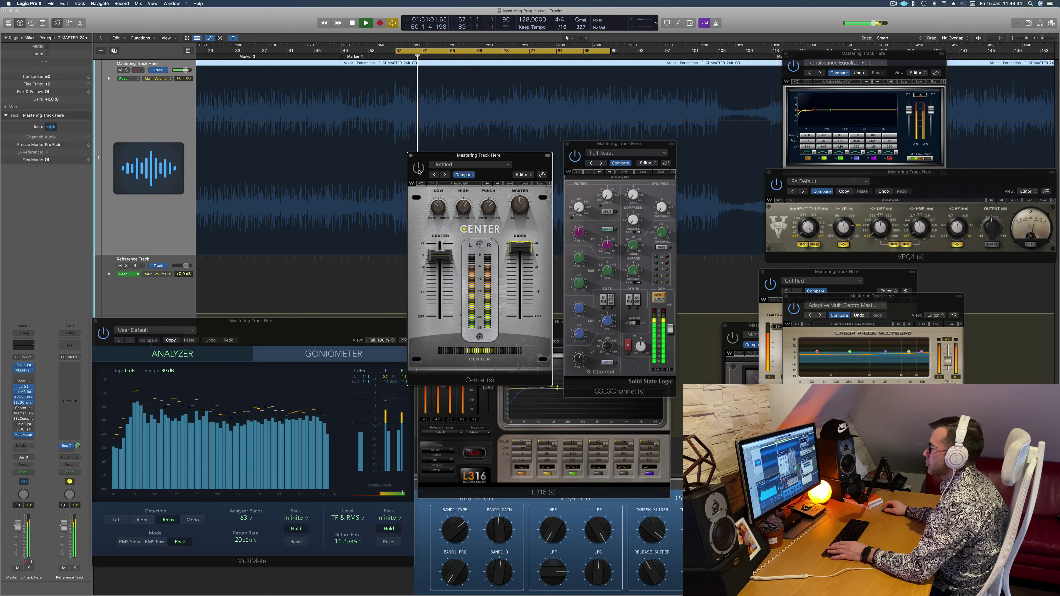
left_click_drag(536, 158, 652, 176)
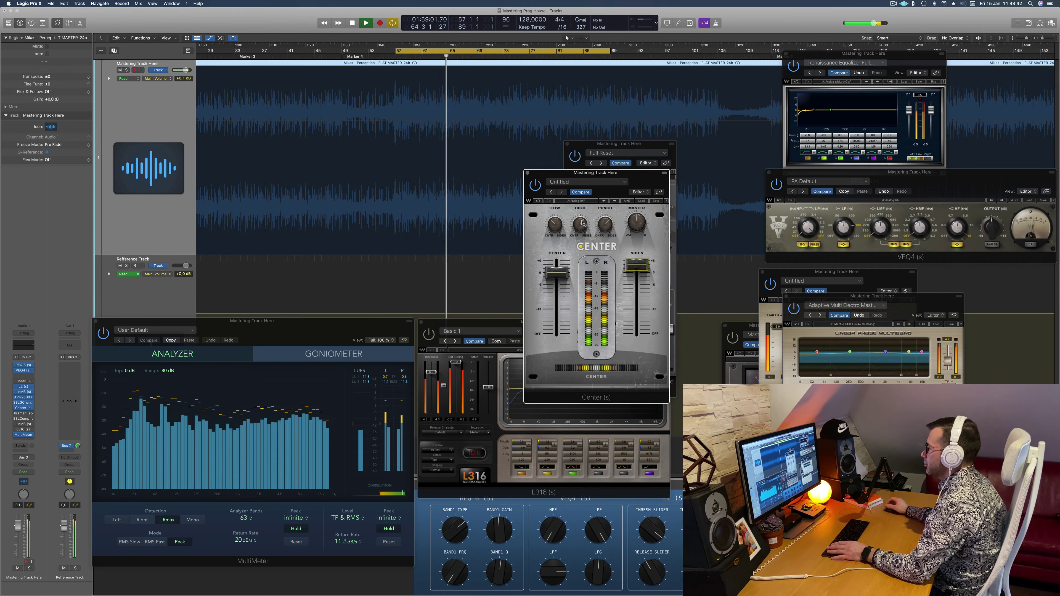
left_click_drag(634, 181, 699, 193)
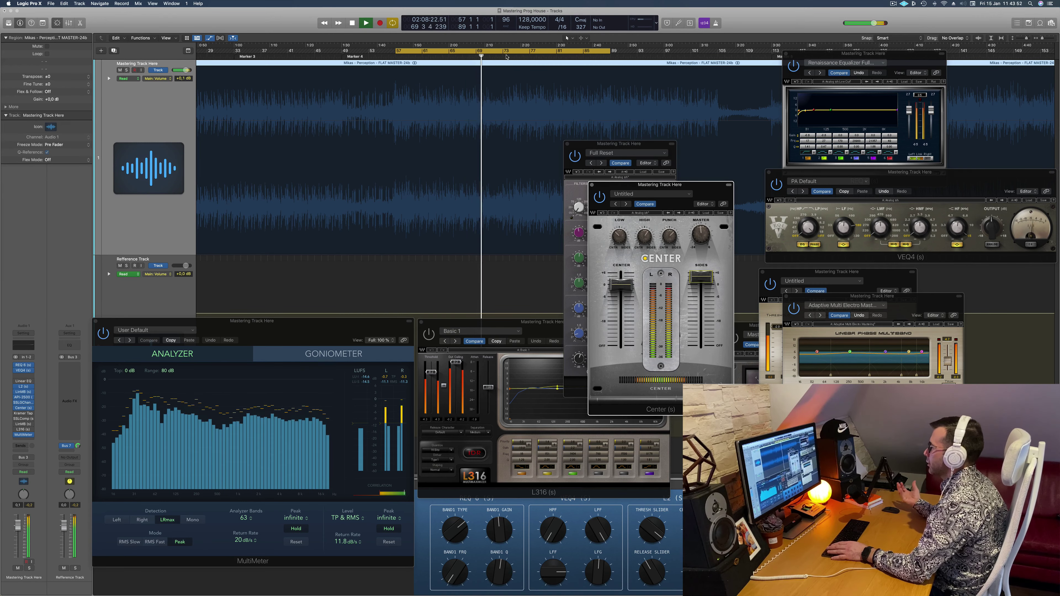
Step: Open the Kramer Tape and SSLComp plug-ins, move SSLComp above the Center window and close Kramer Tape
left_click(22, 413)
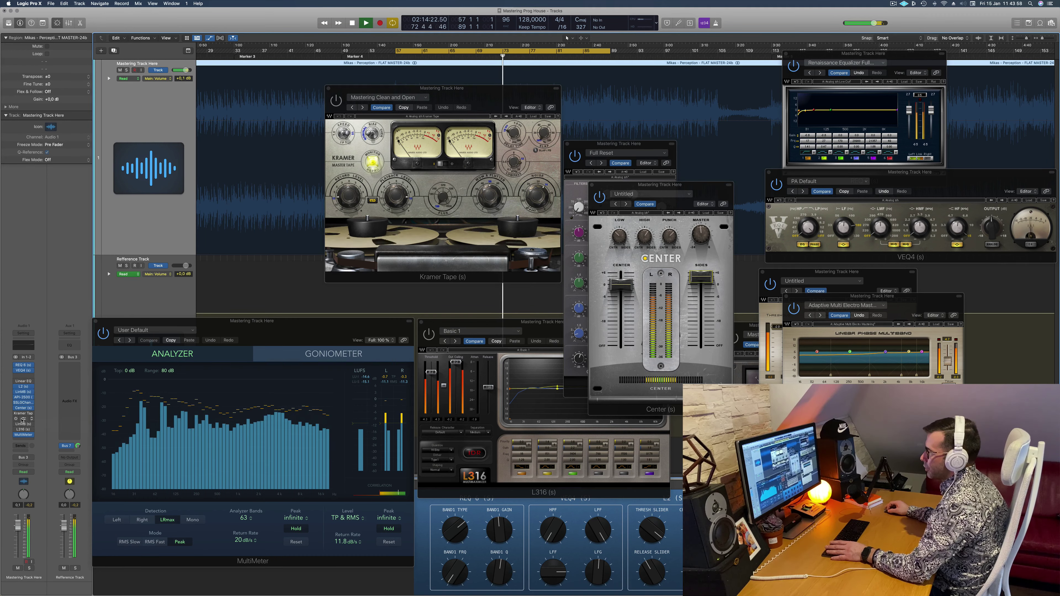
left_click(22, 419)
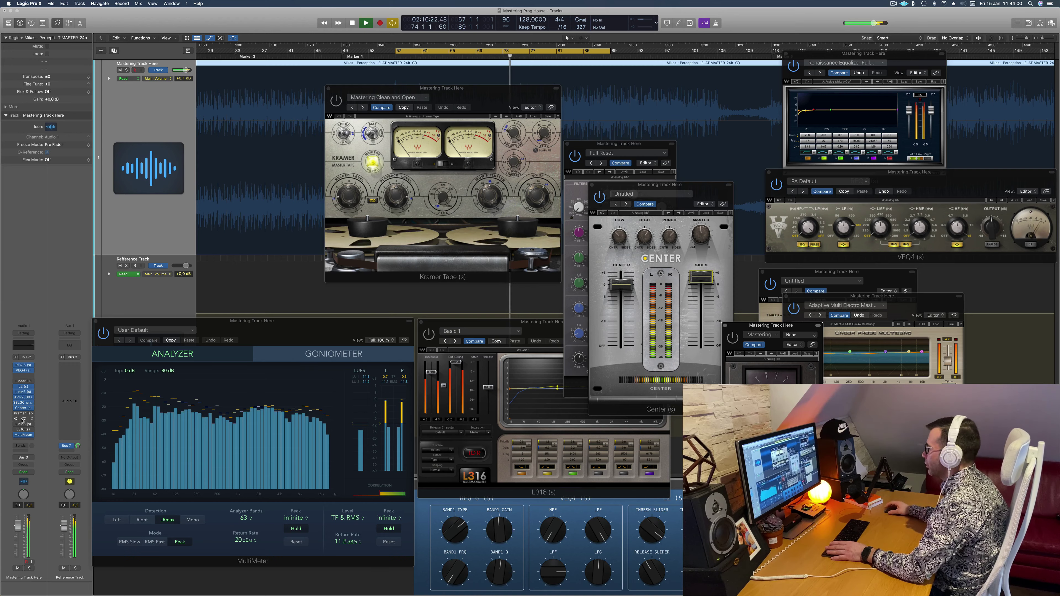
left_click_drag(802, 327, 720, 113)
key("super+w")
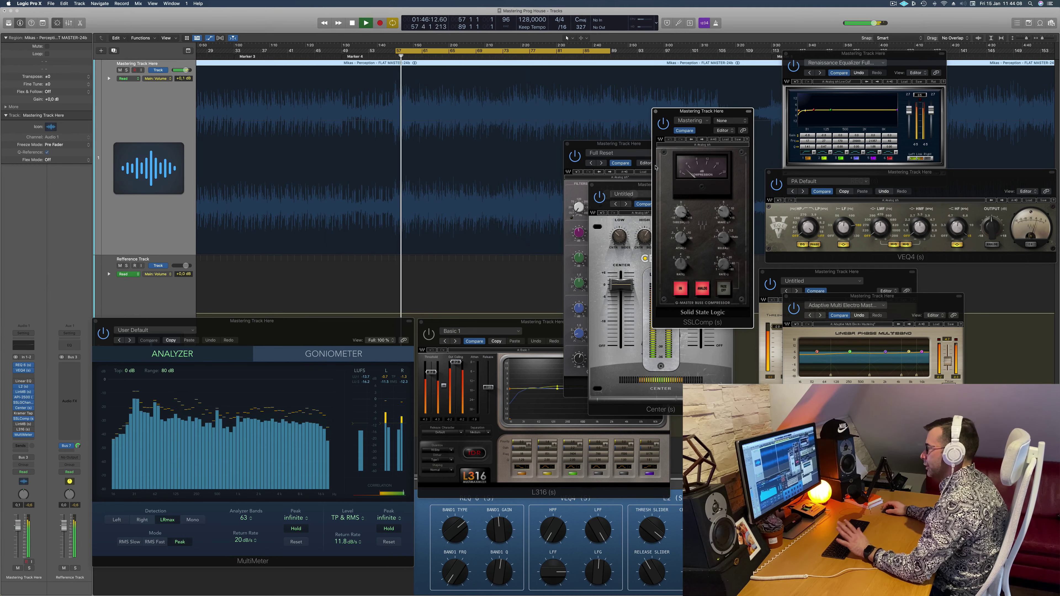
Step: Adjust the SSLComp threshold, check its ratio control and move its window over the SSLGChannel window
left_click_drag(681, 213, 681, 208)
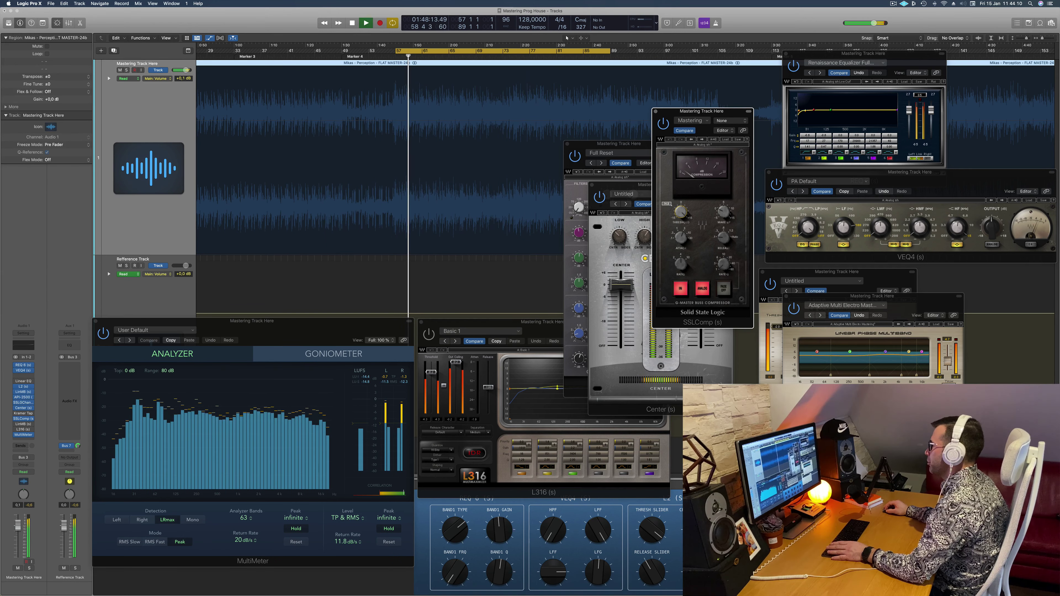
left_click(680, 264)
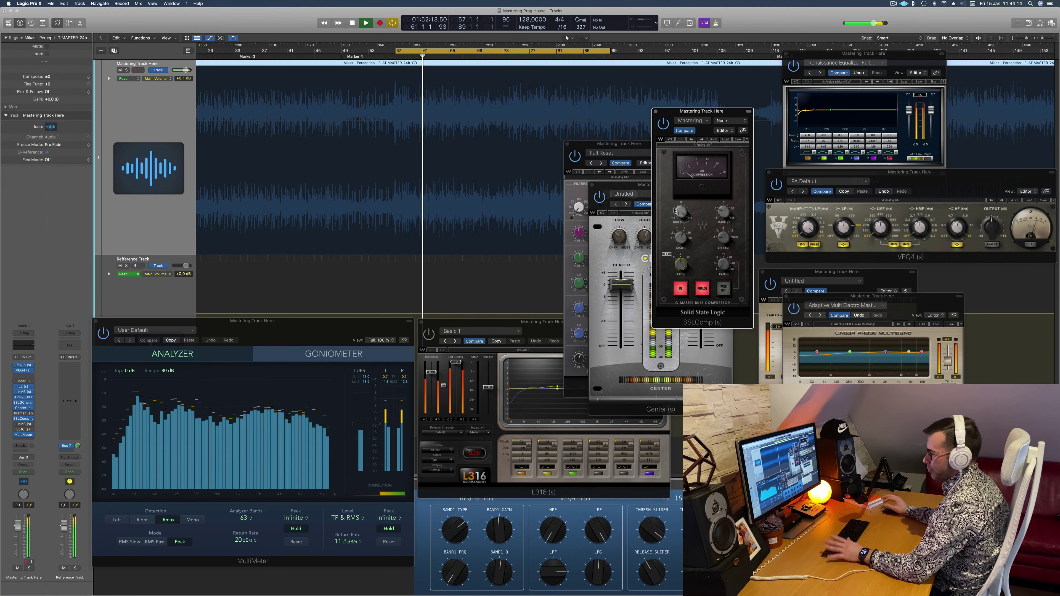
left_click_drag(700, 121, 621, 138)
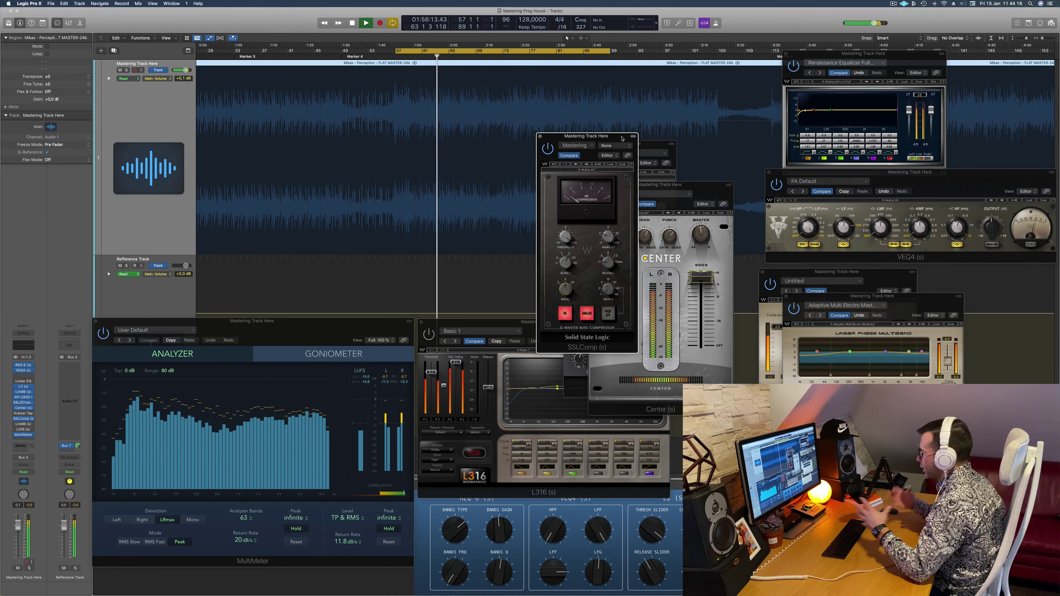
left_click_drag(621, 138, 597, 135)
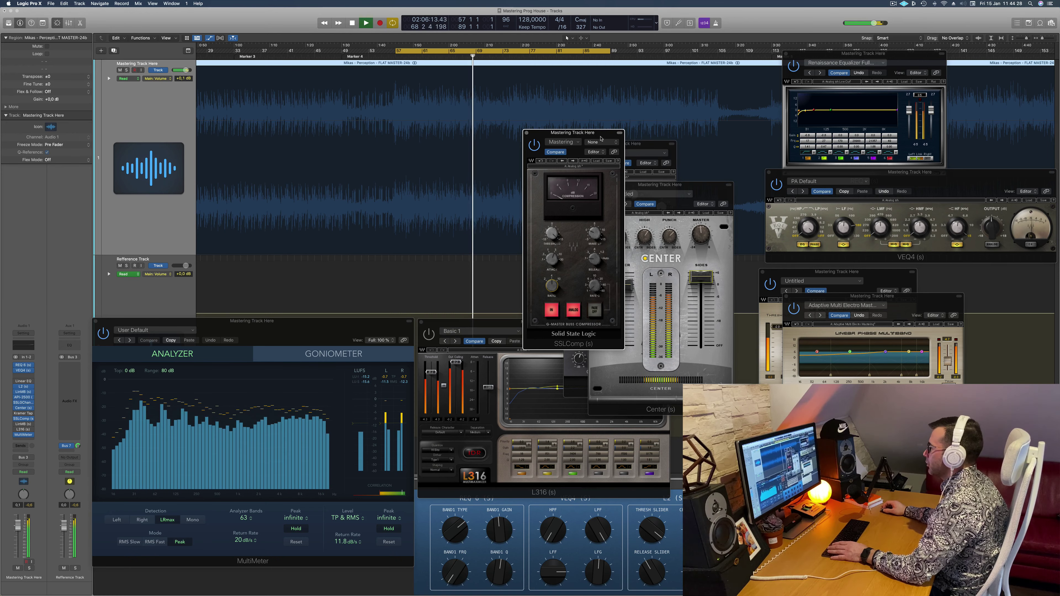
left_click_drag(601, 138, 640, 135)
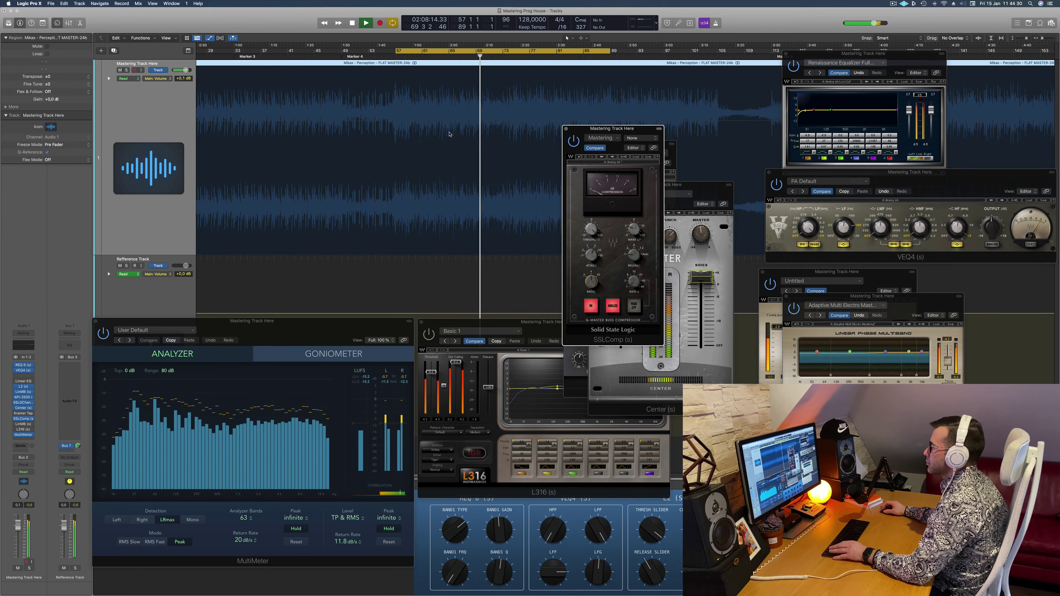
Step: Open the second LinMB with the Multi Opto Mastering preset beside the SSLComp window, enable it and replay the loop
key("super+Left")
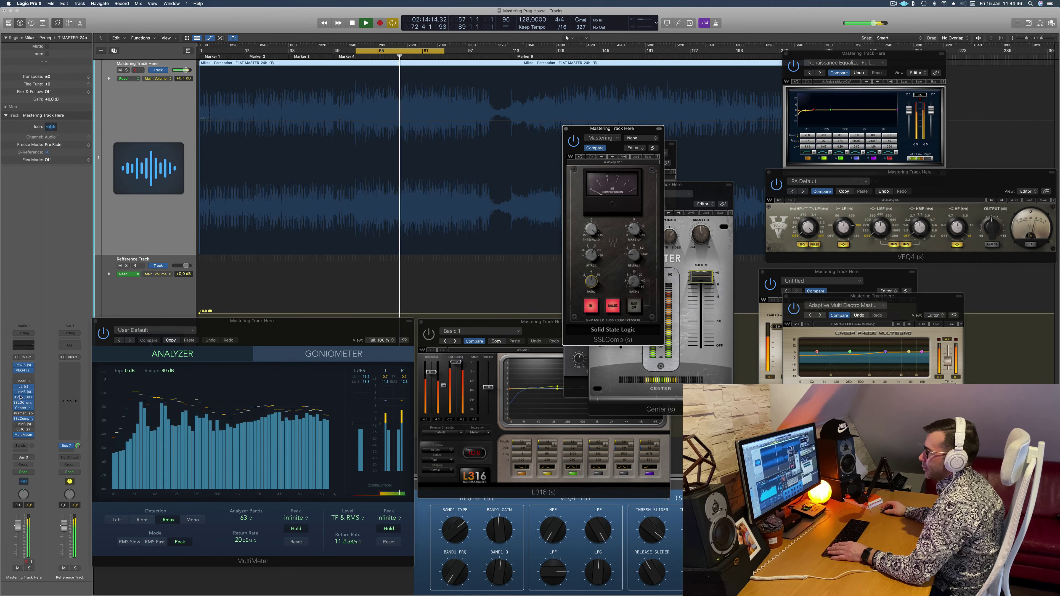
mouse_move(24, 426)
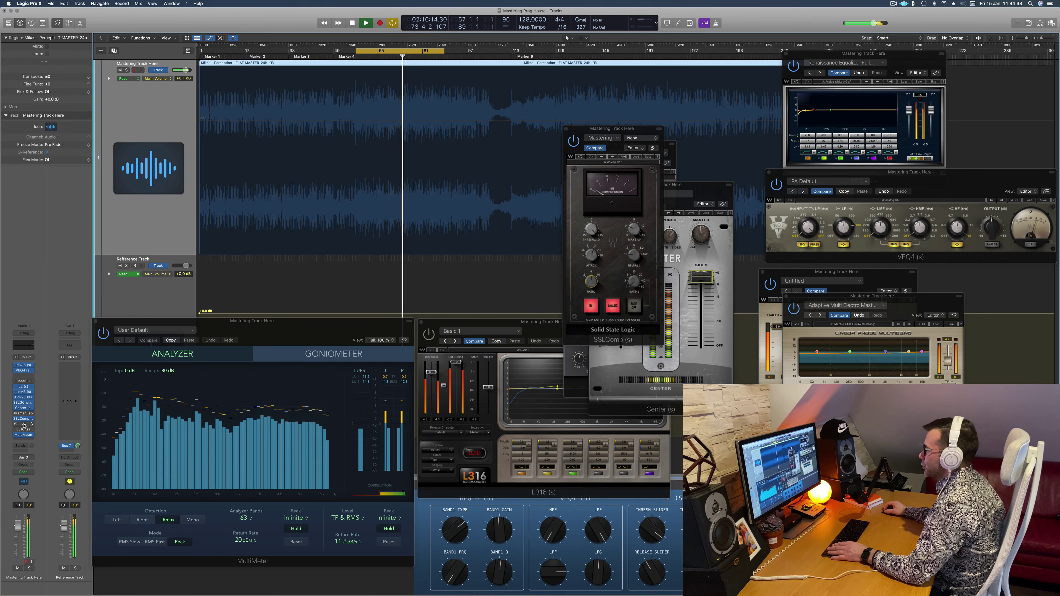
left_click_drag(841, 403, 523, 182)
key("Return")
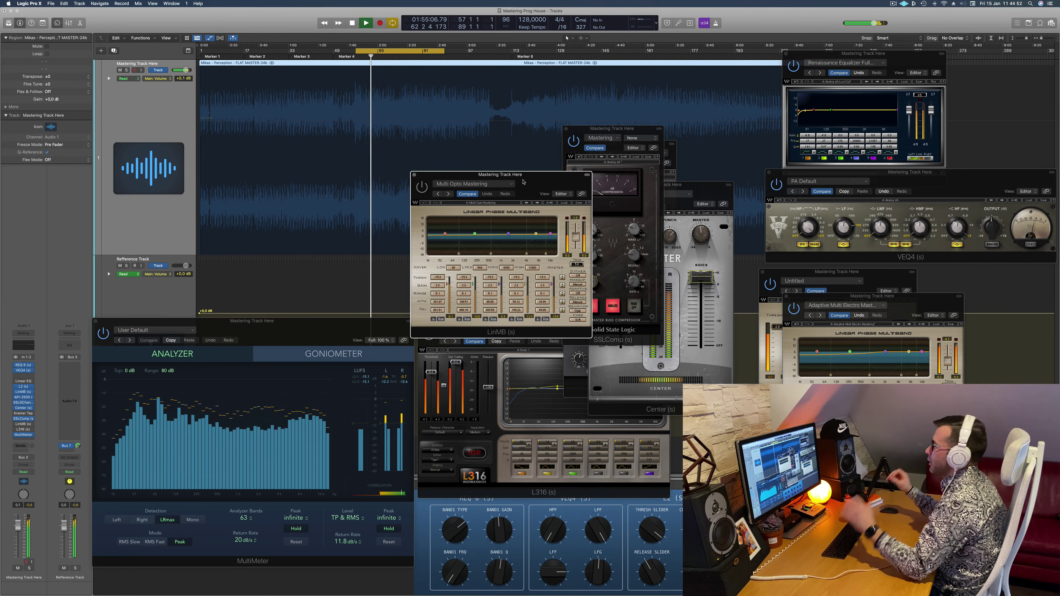
left_click_drag(523, 182, 538, 215)
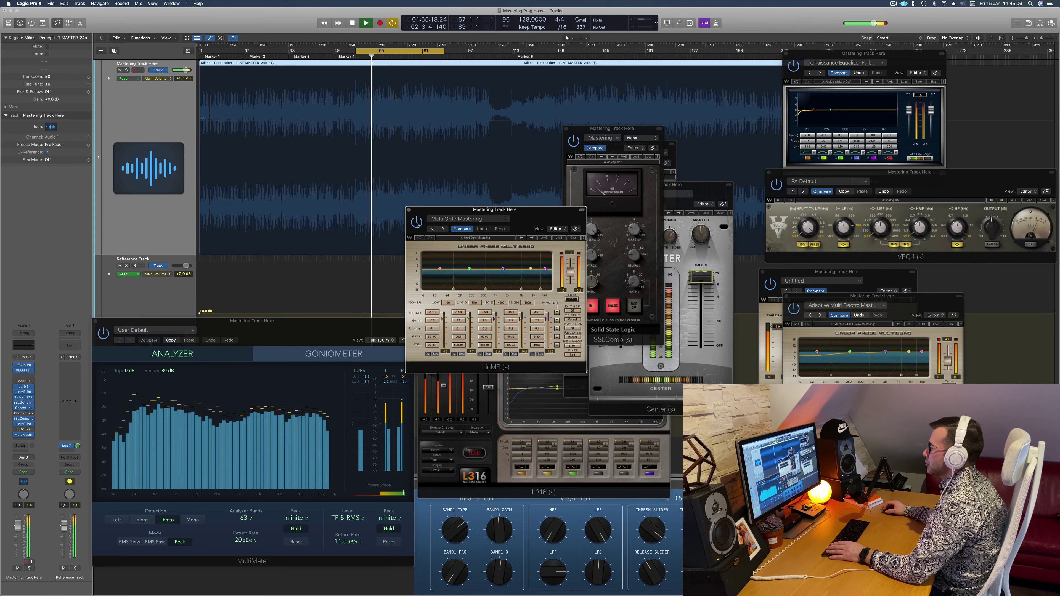
mouse_move(533, 212)
left_mouse_down()
mouse_move(526, 221)
mouse_move(538, 220)
left_mouse_up()
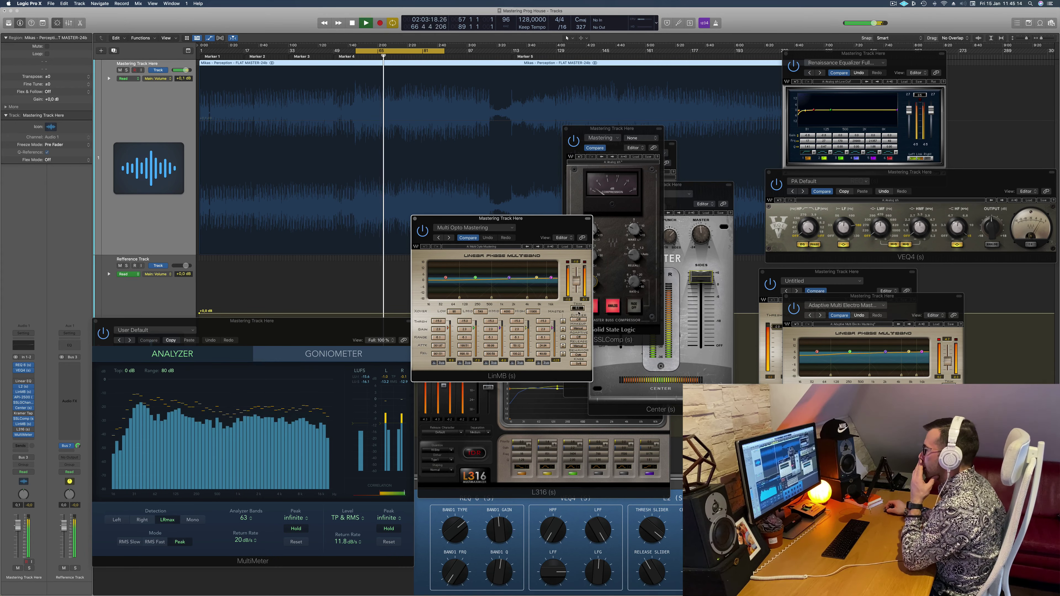
Step: Move the second LinMB window over the VEQ4 window and shift the MultiMeter over the L316 window to read its levels
left_click_drag(550, 221, 839, 169)
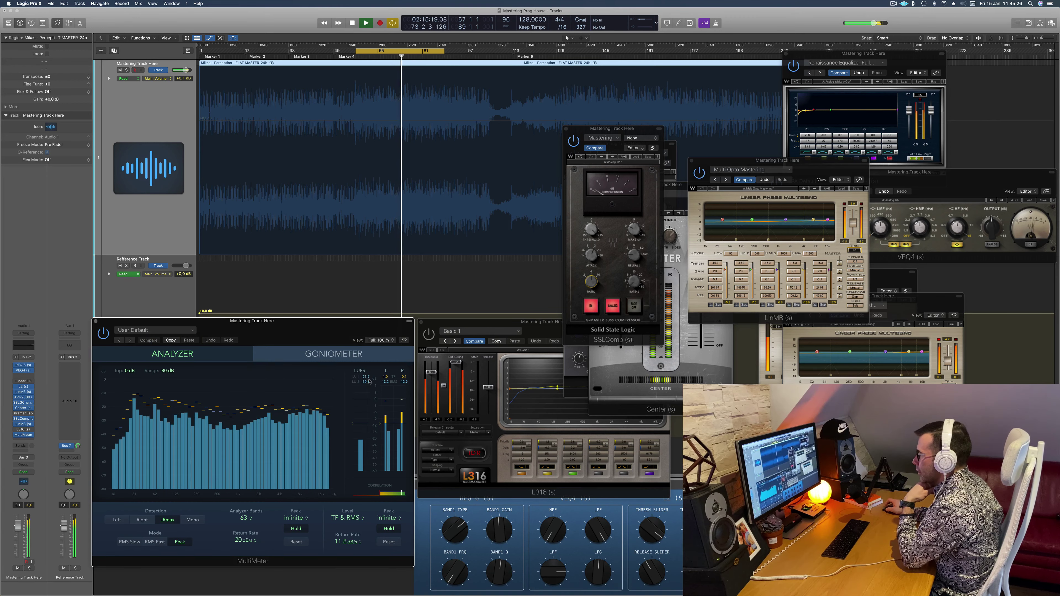
left_click_drag(330, 334, 364, 328)
left_click_drag(398, 327, 426, 318)
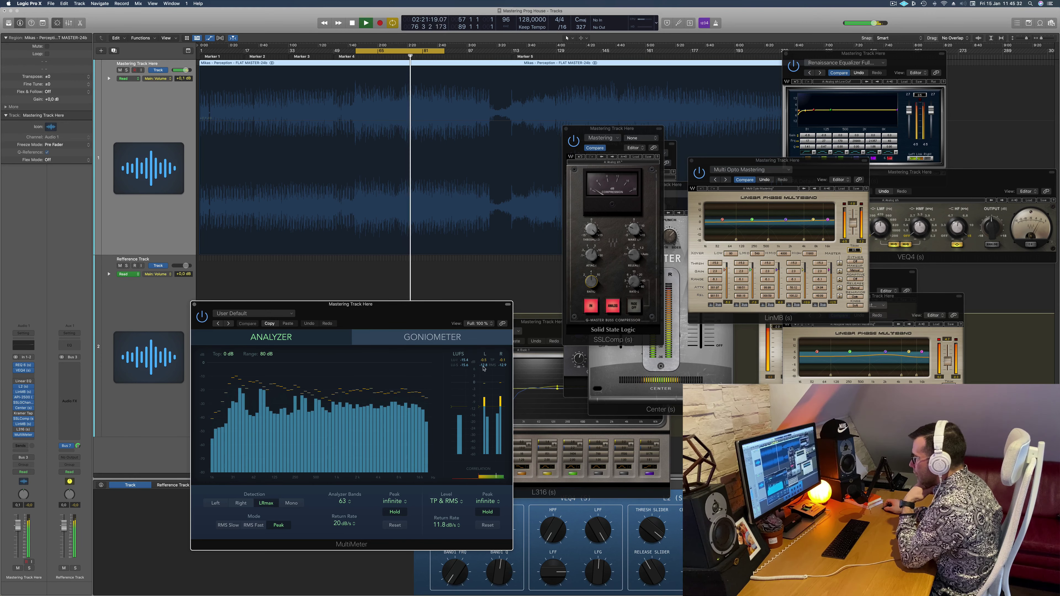
Step: Shift the MultiMeter window and bring SSLComp and the second LinMB forward to check the levels during playback
left_click_drag(481, 315, 495, 319)
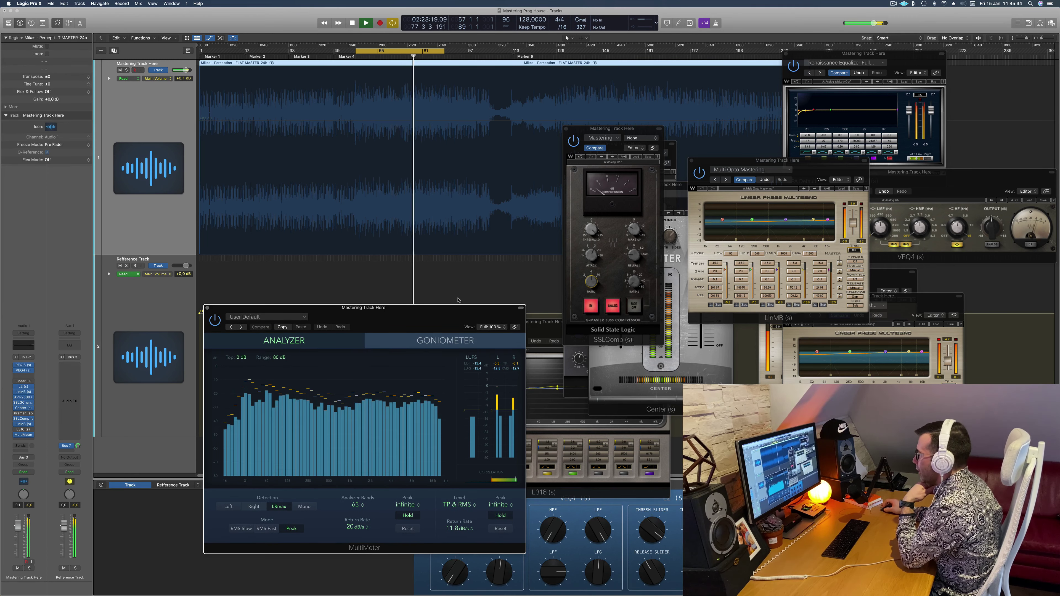
left_click(628, 275)
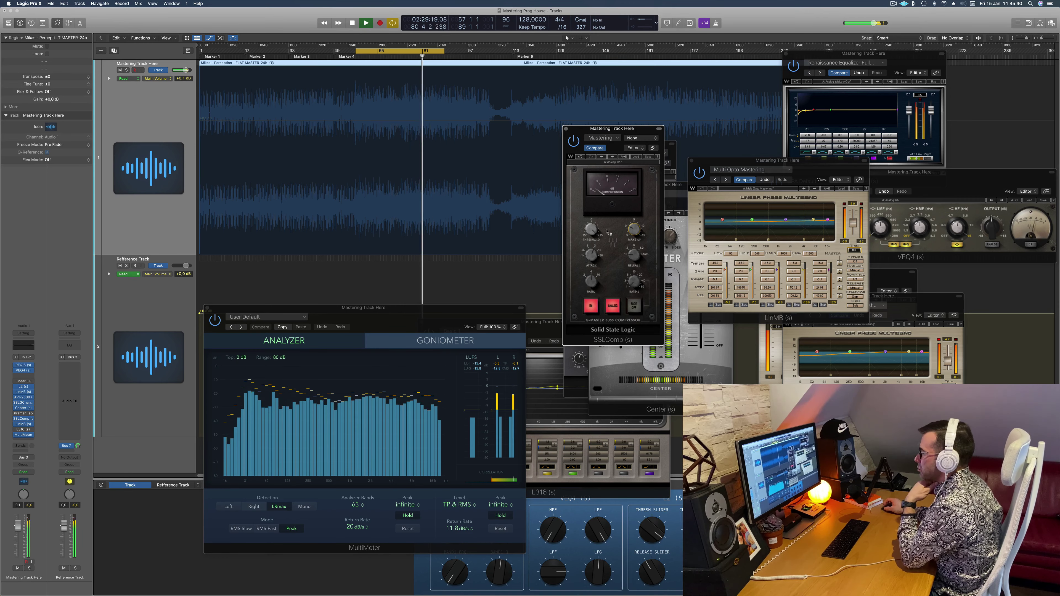
left_click(22, 424)
left_click(23, 424)
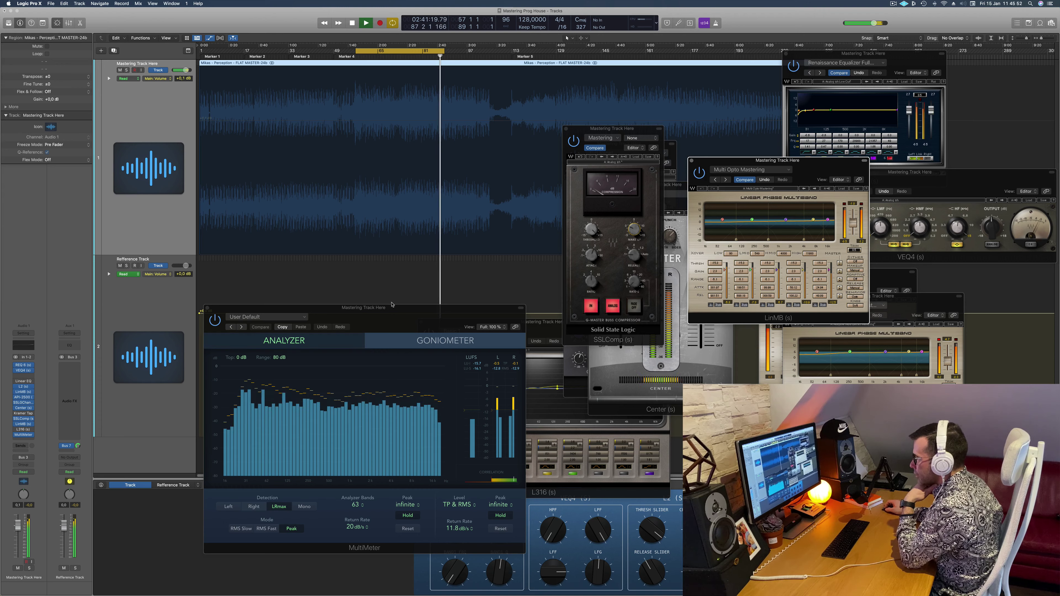
left_click_drag(390, 309, 421, 308)
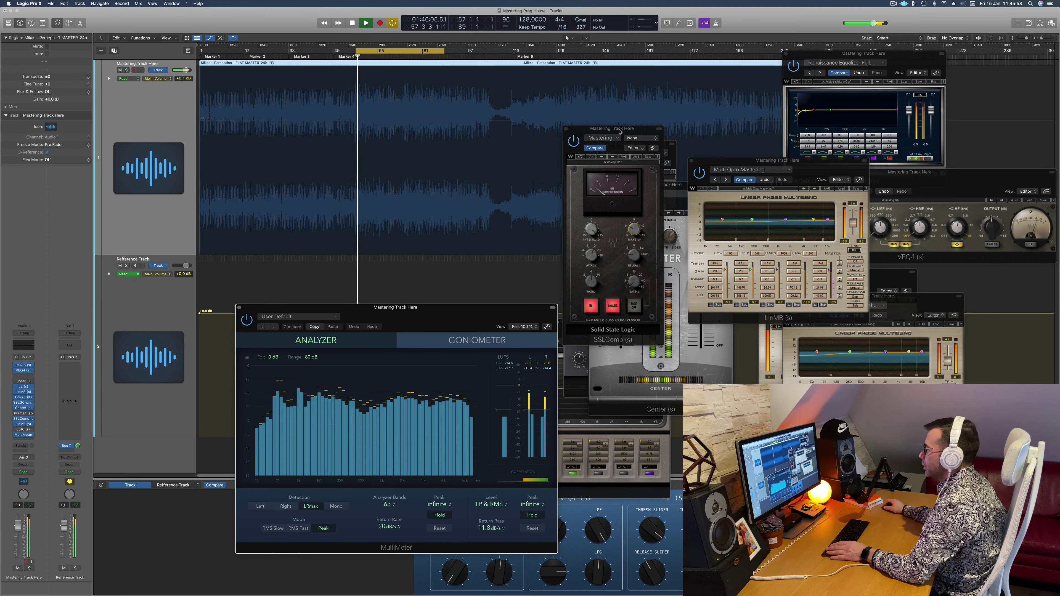
Step: Place the two LinMB windows side by side, replay the loop, and move the Multi Opto Mastering one below the Adaptive Multi Electro one
left_click_drag(808, 163, 736, 169)
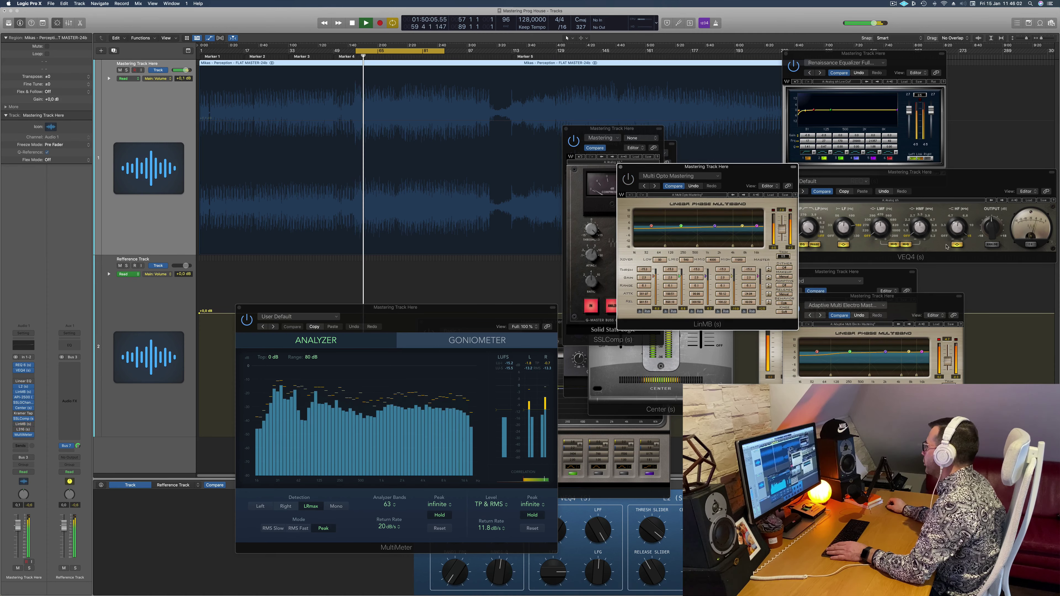
left_click_drag(856, 296, 879, 179)
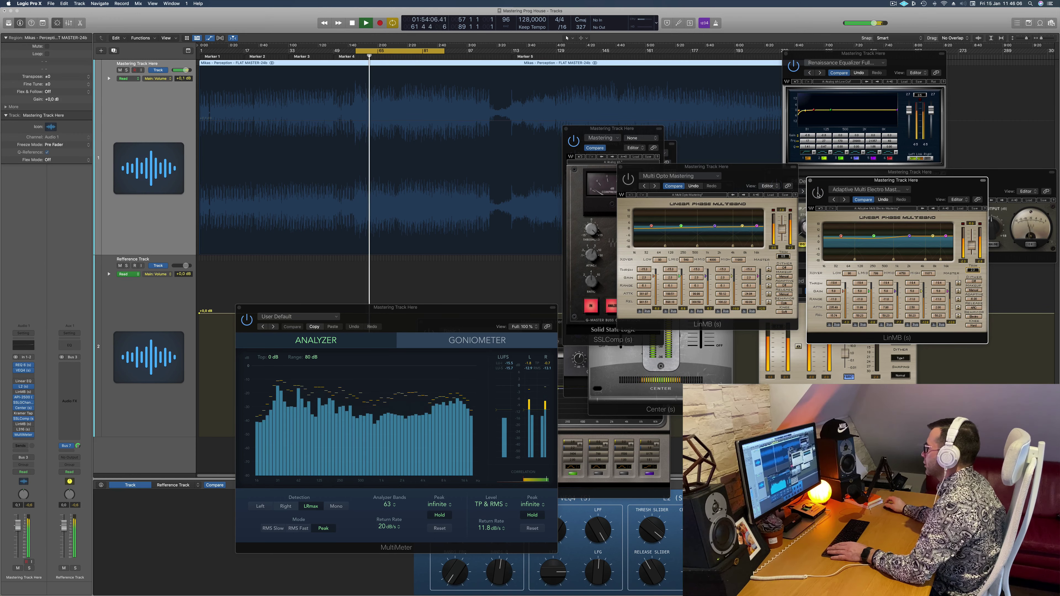
key("Return")
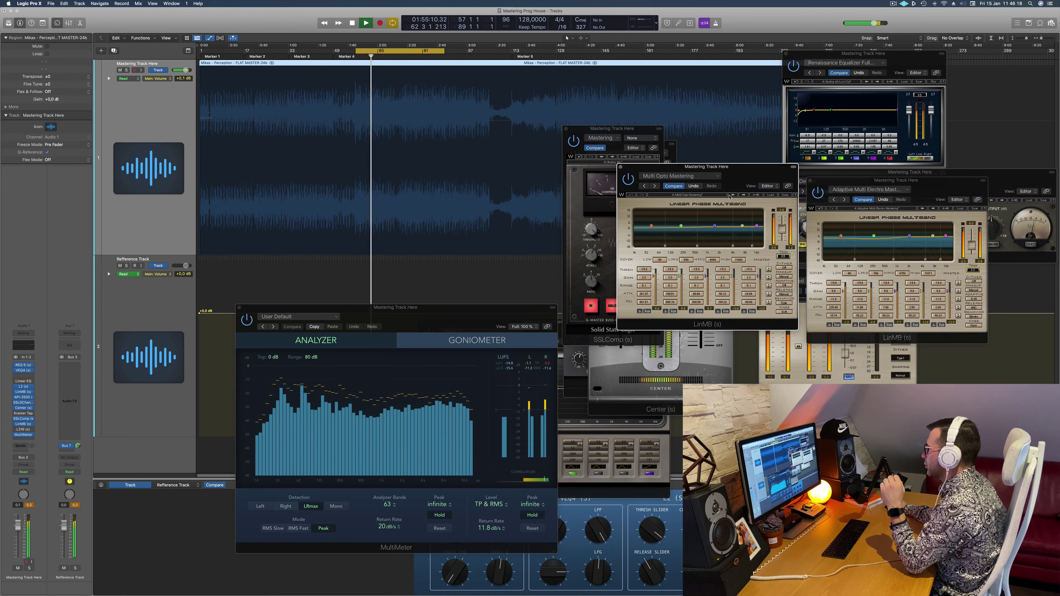
left_click_drag(736, 177, 925, 306)
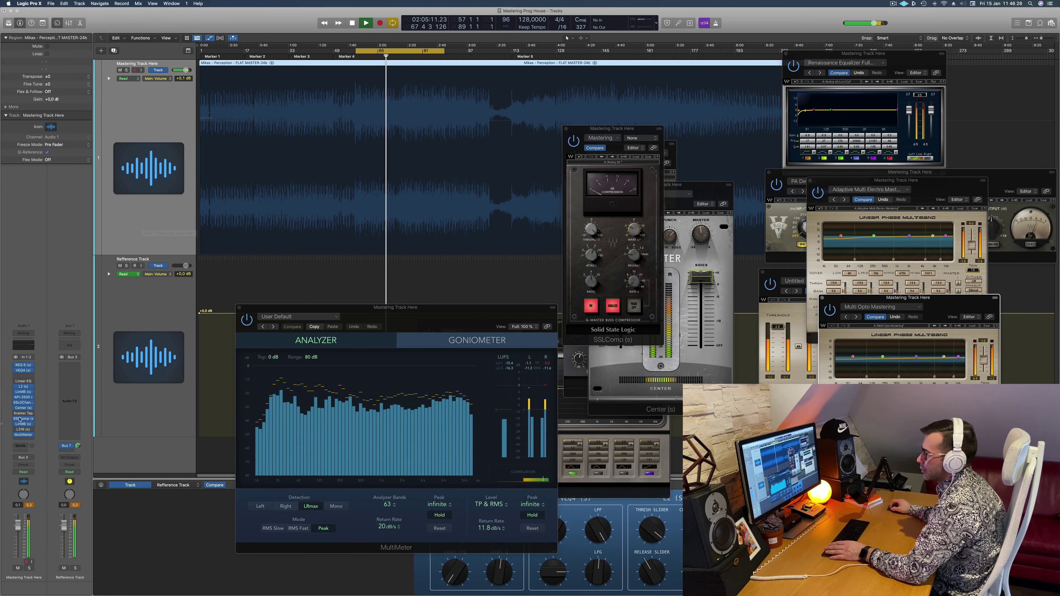
Step: Open the L316 limiter and move its window above the MultiMeter, over the SSLComp window
left_click(23, 430)
left_click(24, 430)
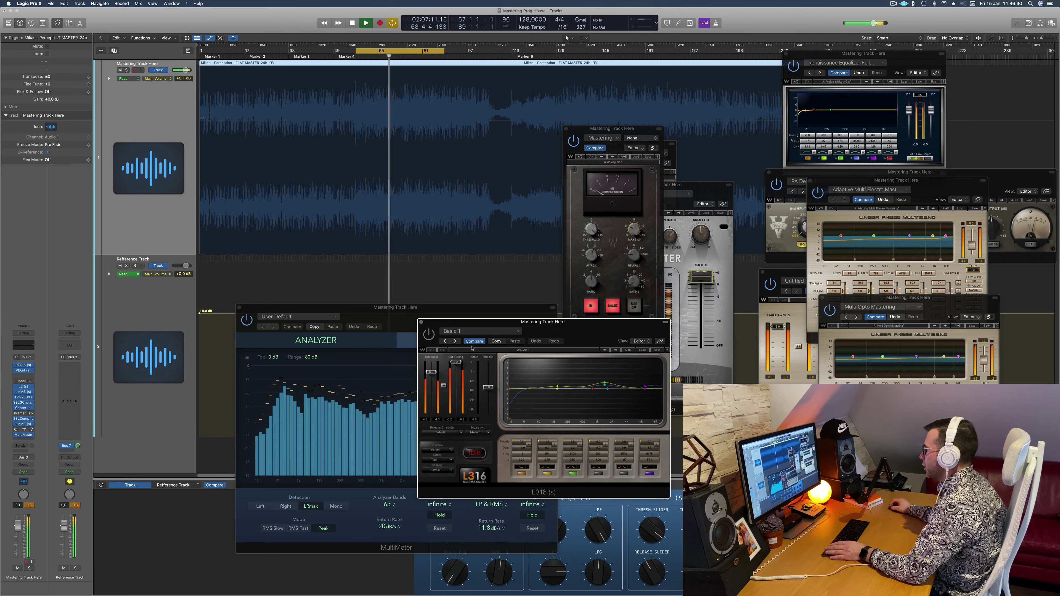
left_click_drag(479, 335, 478, 202)
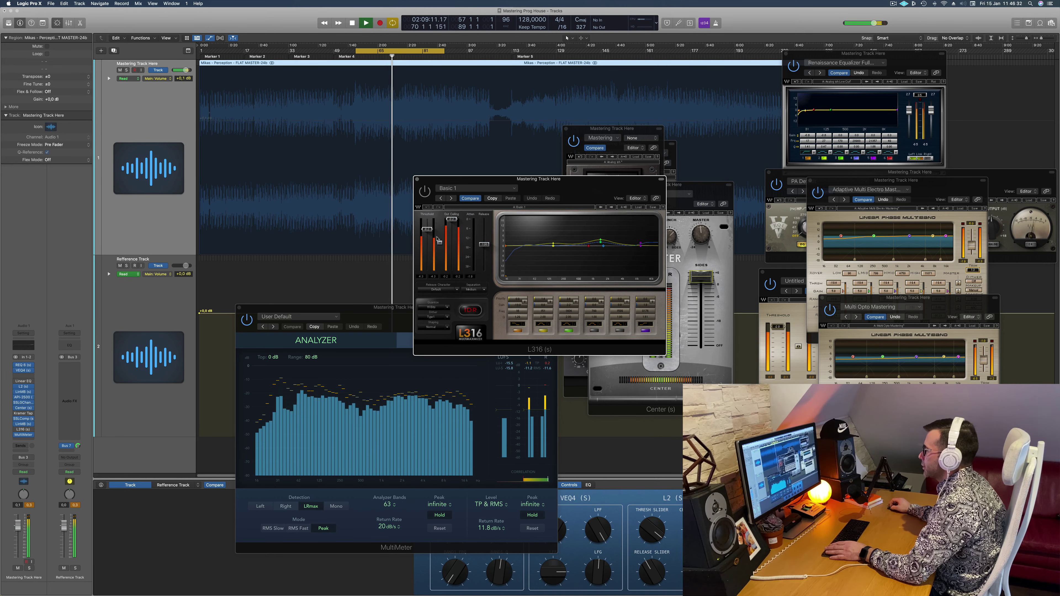
Step: Raise the L316 threshold to the top of its range and replay the loop from its start
left_click_drag(426, 231, 427, 219)
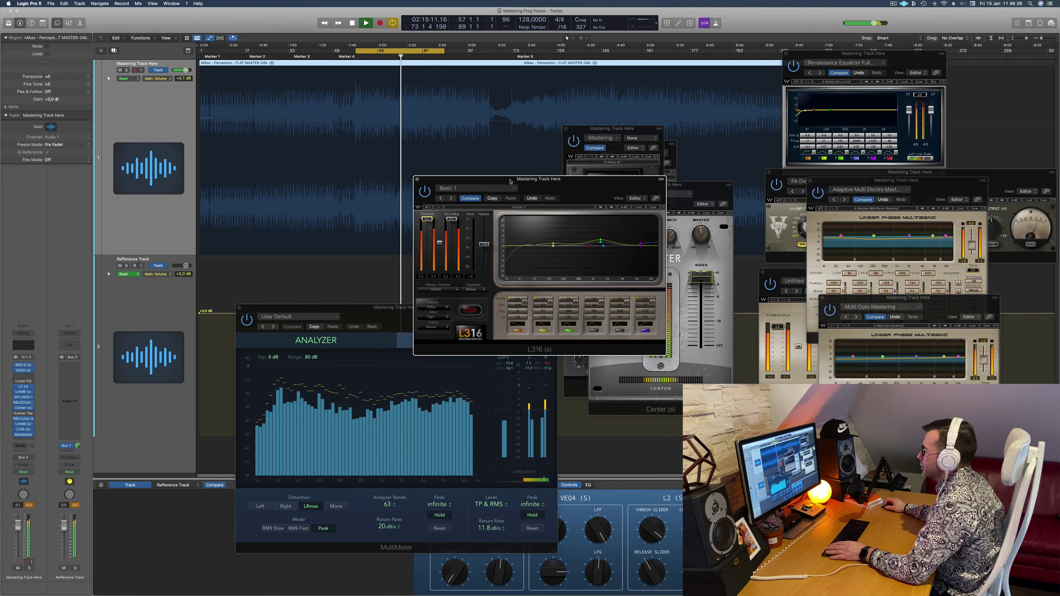
mouse_move(547, 183)
left_mouse_down()
mouse_move(571, 188)
mouse_move(543, 184)
left_mouse_up()
key("alt+comma")
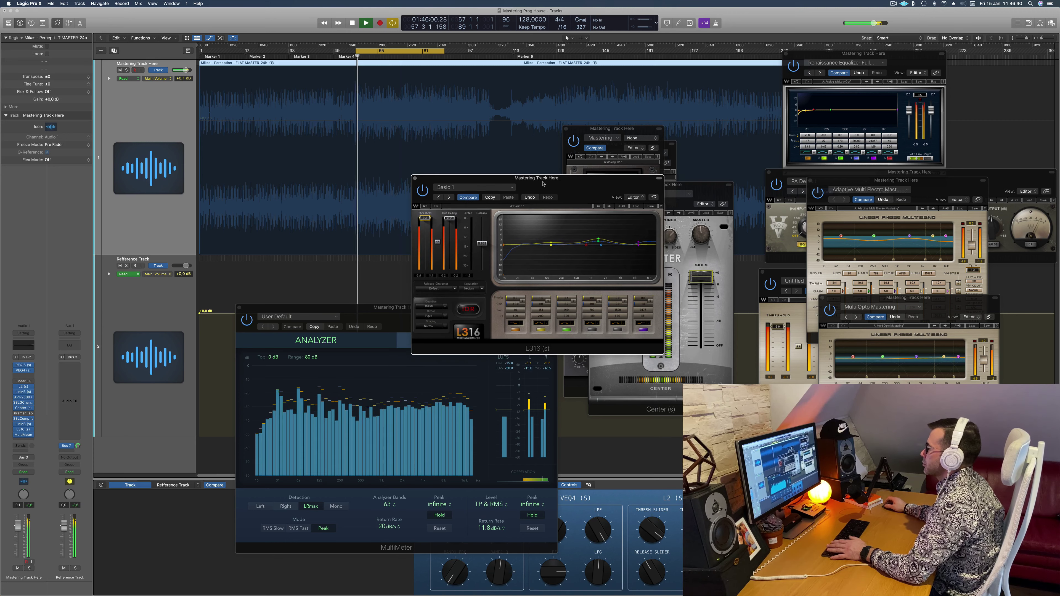
key("alt+comma")
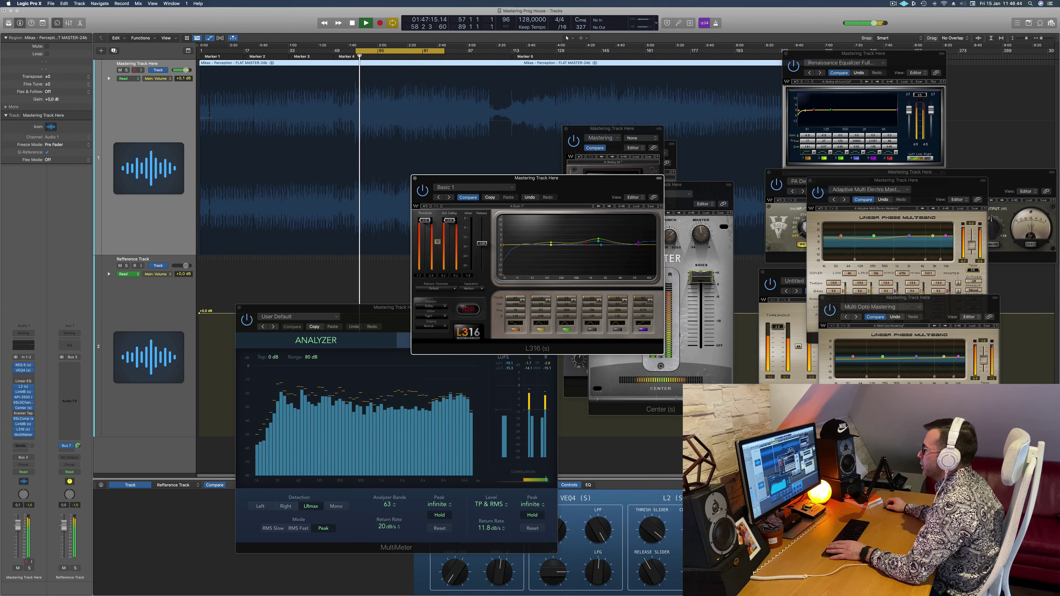
Step: Fine-tune the L316 threshold and output ceiling sliders while the loop plays
left_click_drag(453, 223, 453, 225)
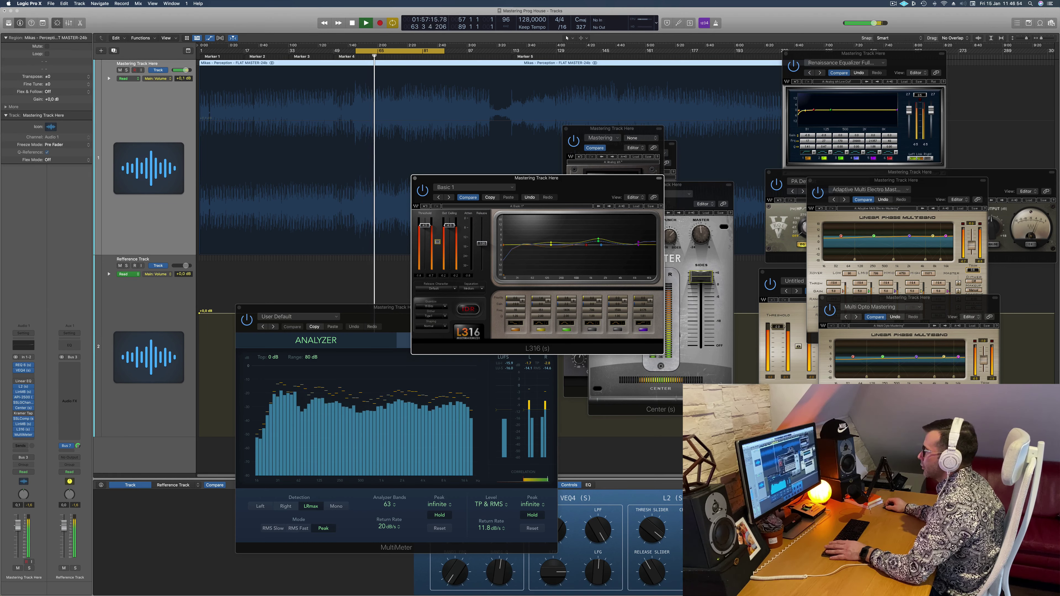
left_click_drag(425, 225, 425, 226)
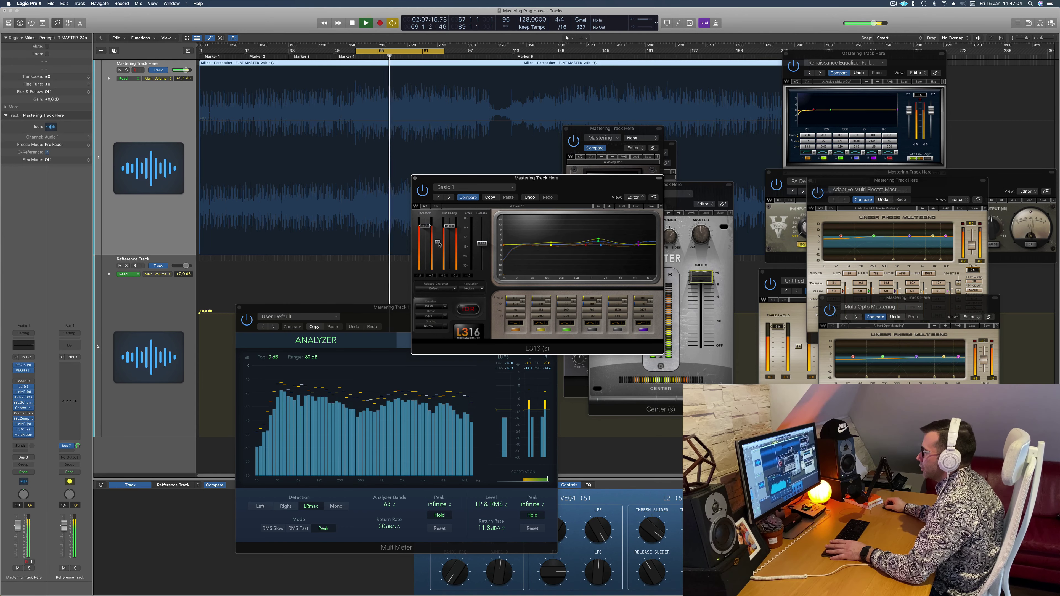
left_click_drag(453, 227, 453, 249)
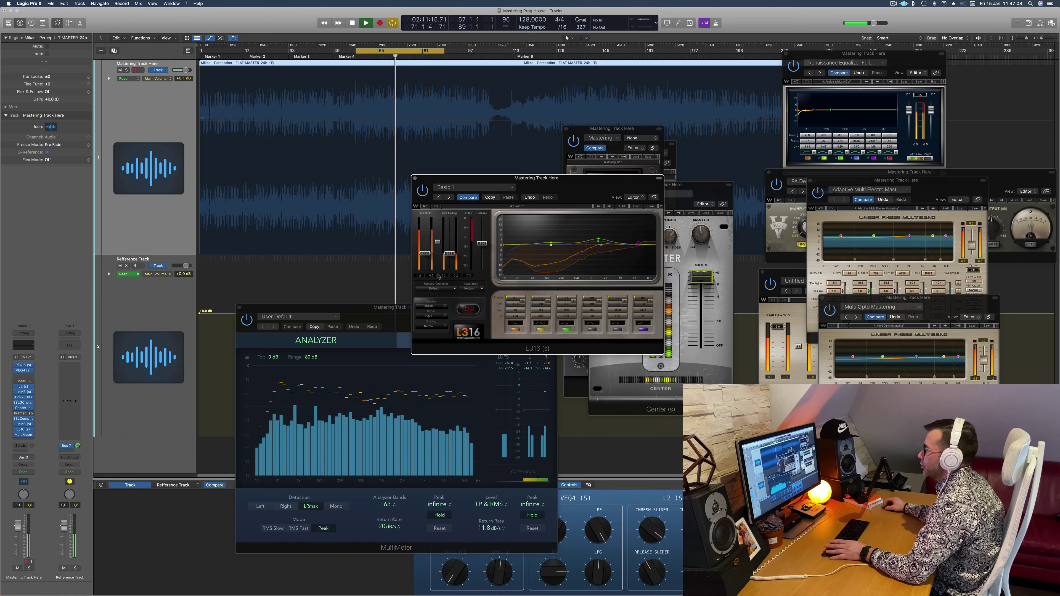
mouse_move(437, 241)
left_mouse_down()
mouse_move(437, 224)
mouse_move(438, 238)
left_mouse_up()
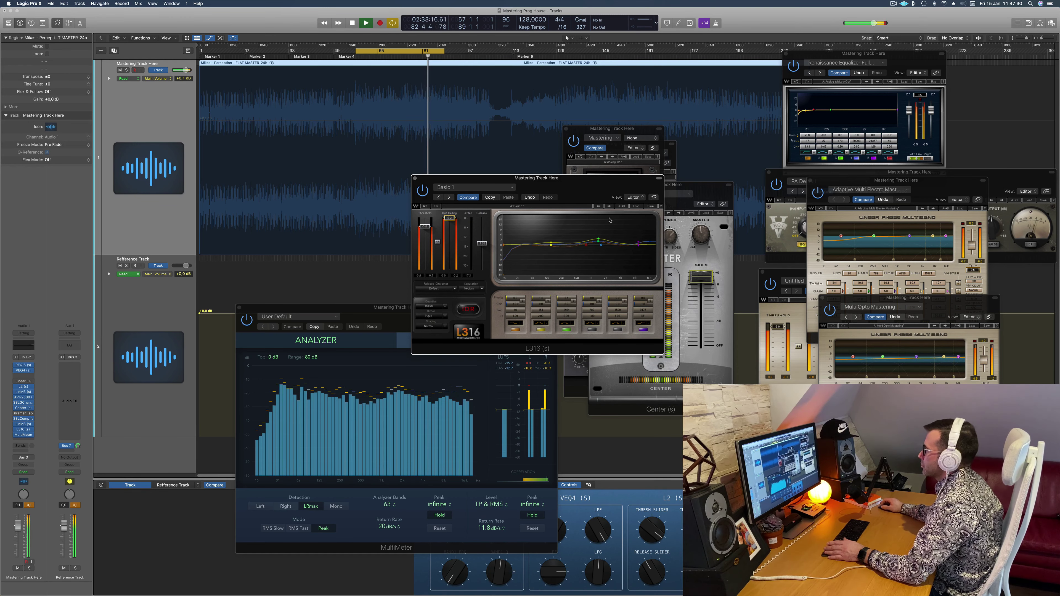
Step: Move the L316 window over the Center and LinMB windows and restart the loop from its start
left_click_drag(580, 193, 778, 205)
key("space")
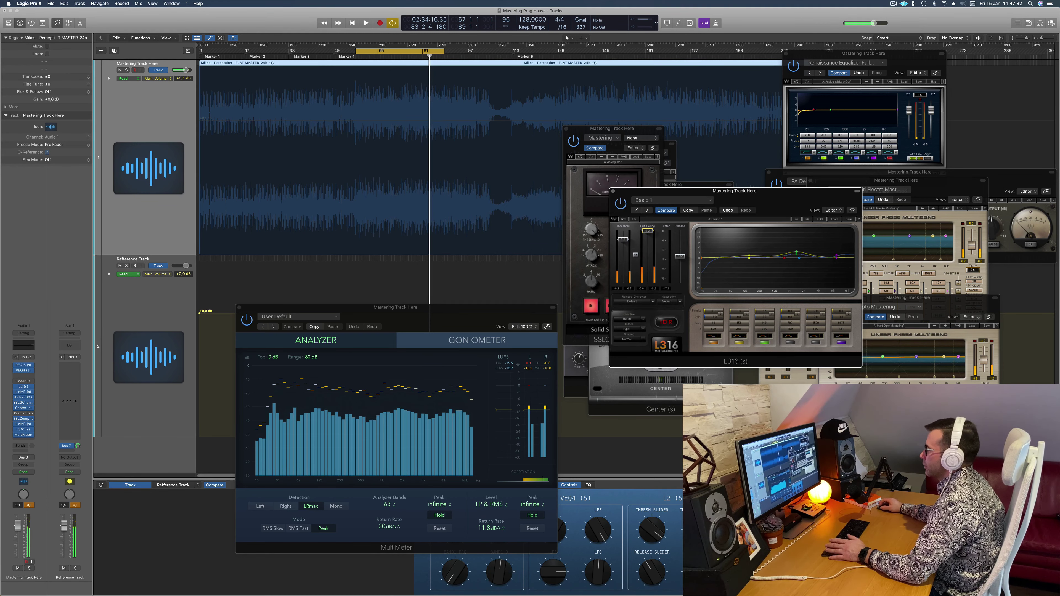
left_click(356, 53)
key("space")
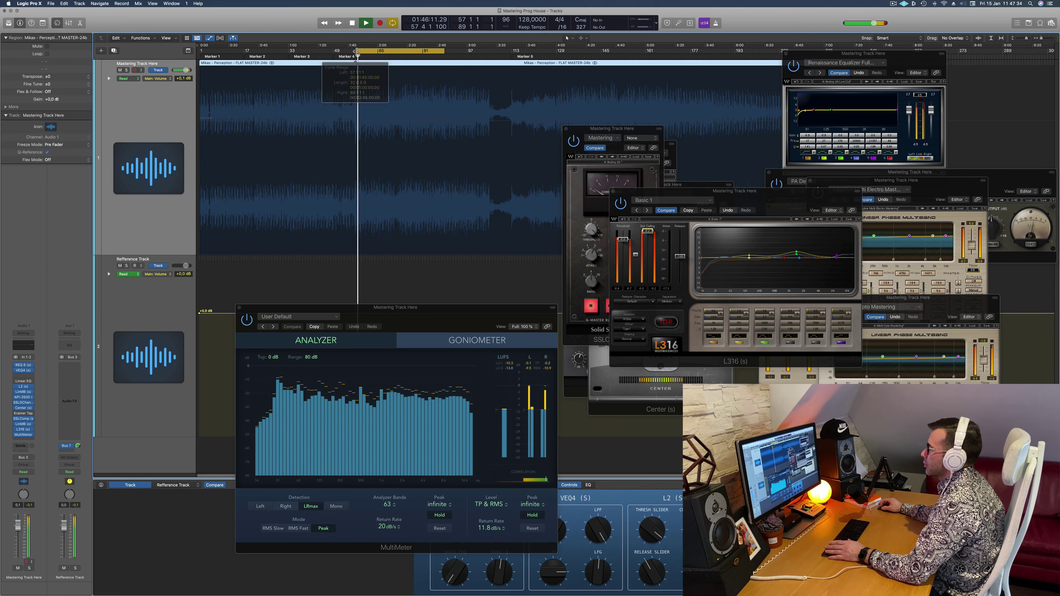
Step: Extend the cycle range over the whole mastering track and play it from the beginning, with the REQ 6 window moved clear of the ruler
left_click_drag(356, 53, 199, 53)
key("space")
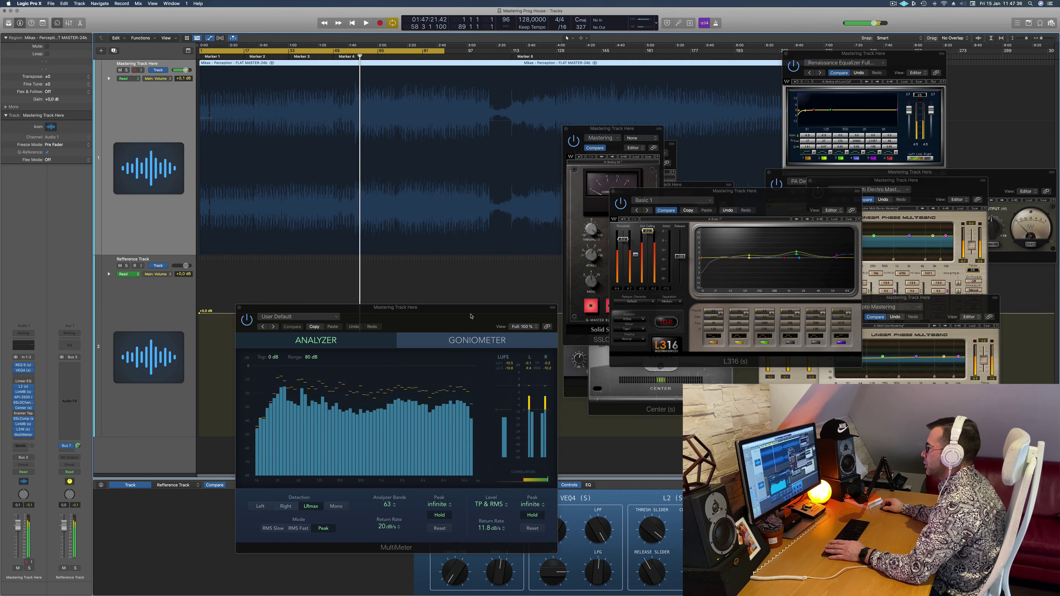
left_click_drag(471, 316, 467, 273)
key("space")
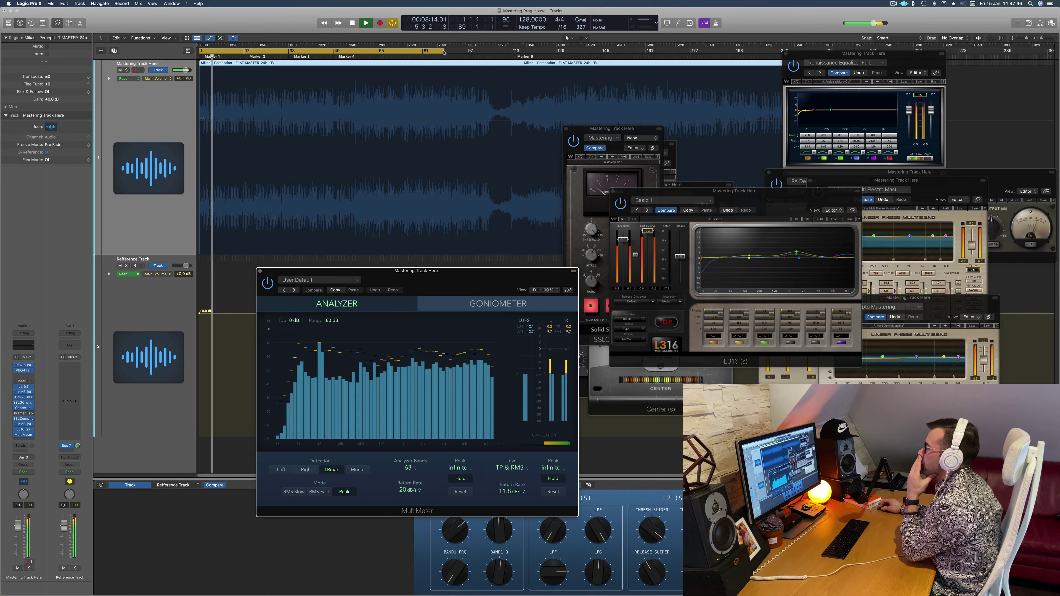
left_click_drag(445, 50, 1006, 116)
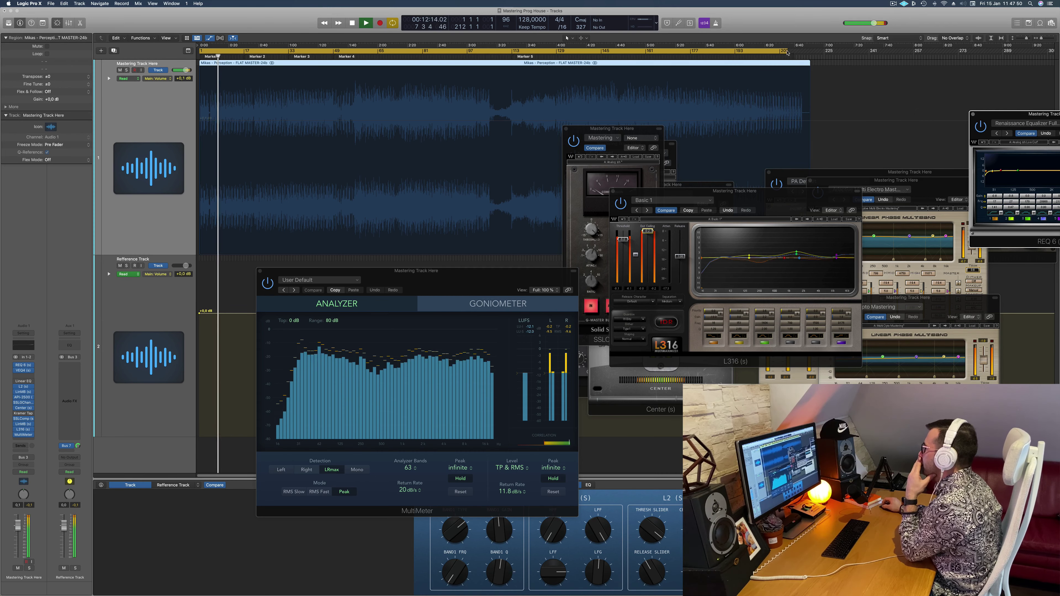
left_click_drag(785, 51, 810, 55)
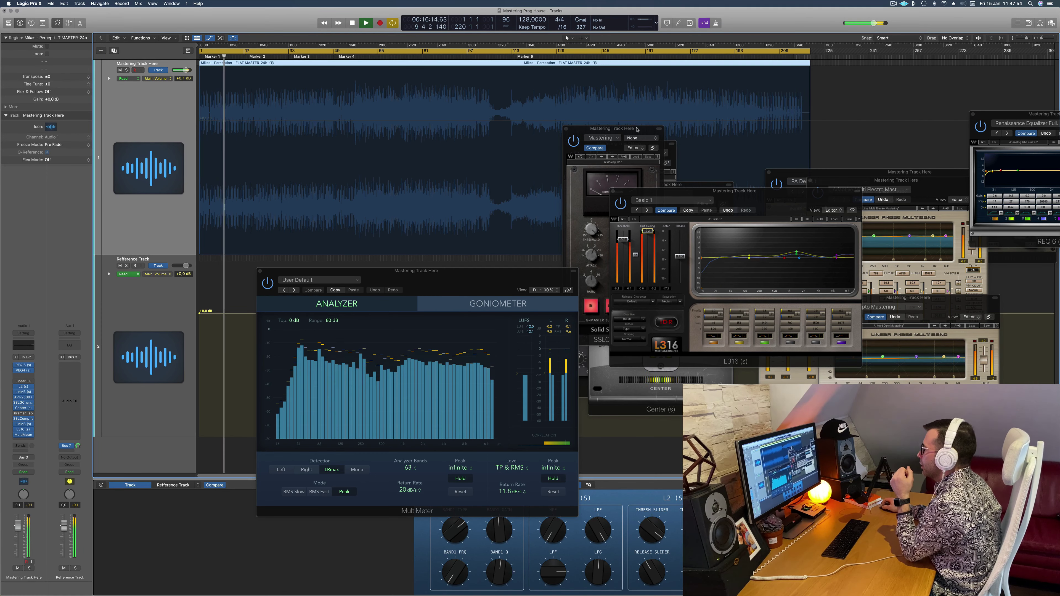
Step: Spread out the SSLComp, L316, Center and MultiMeter windows so that SSLGChannel and Center are uncovered
left_click_drag(654, 140, 977, 212)
left_click_drag(782, 196, 785, 339)
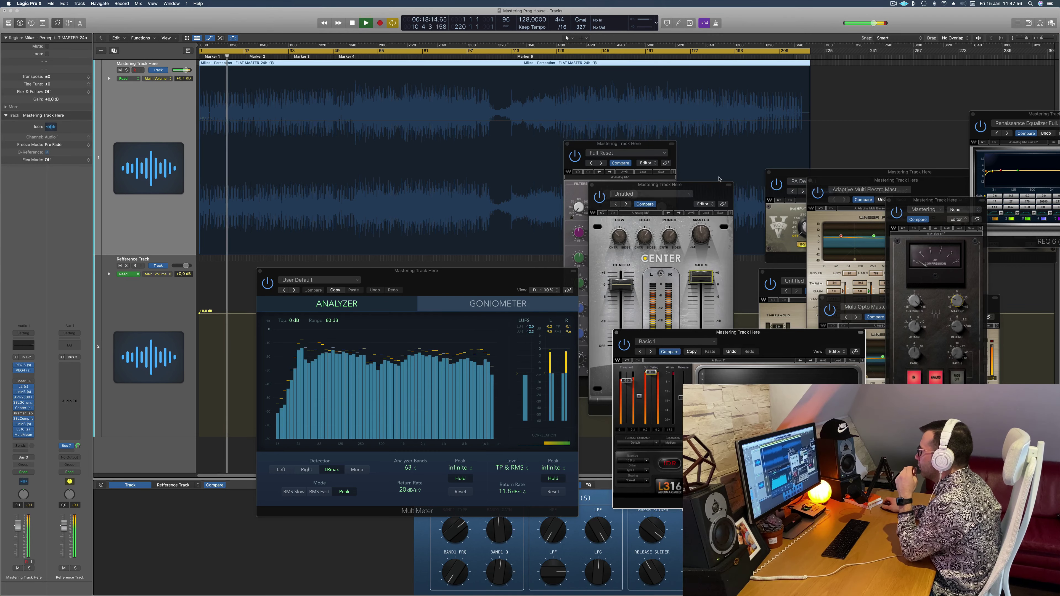
left_click_drag(659, 185, 750, 214)
left_click_drag(521, 269, 490, 241)
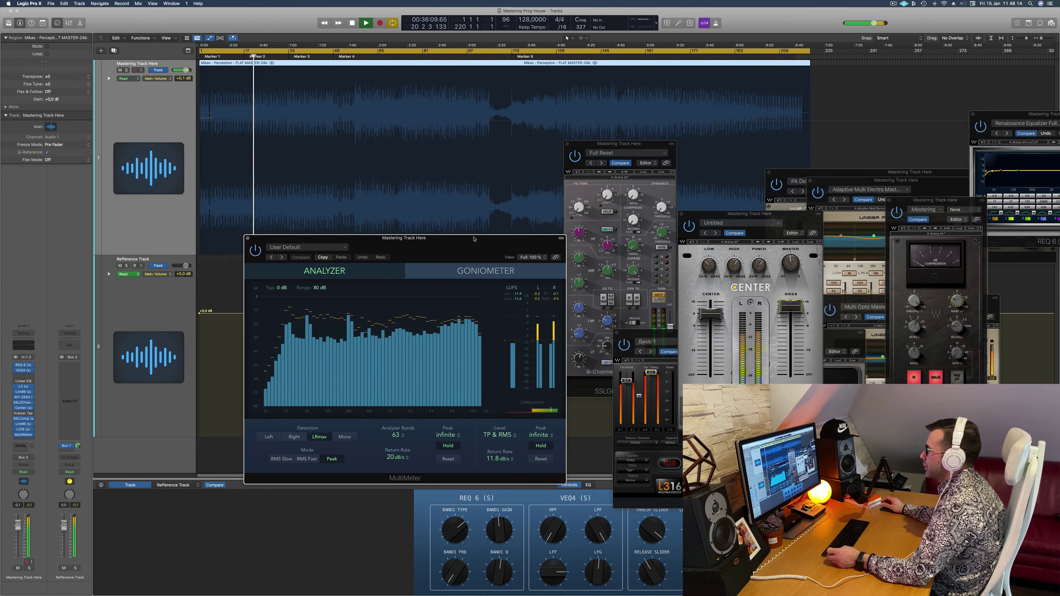
Step: Examine the LUFS, peak and RMS readings in MultiMeter as the track plays, shifting its window slightly
left_click_drag(474, 238, 468, 240)
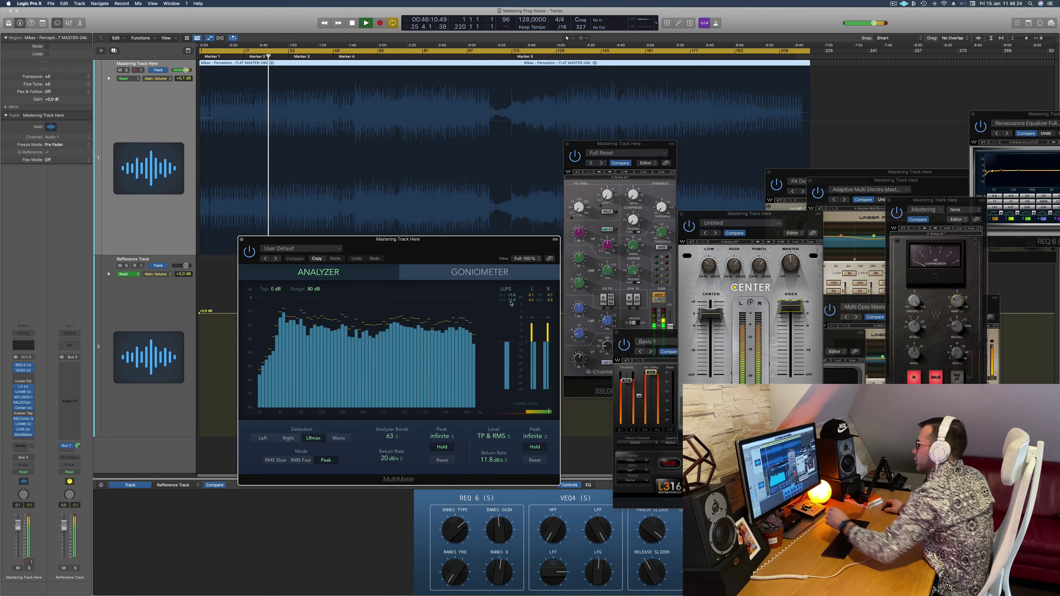
left_click_drag(492, 292, 480, 283)
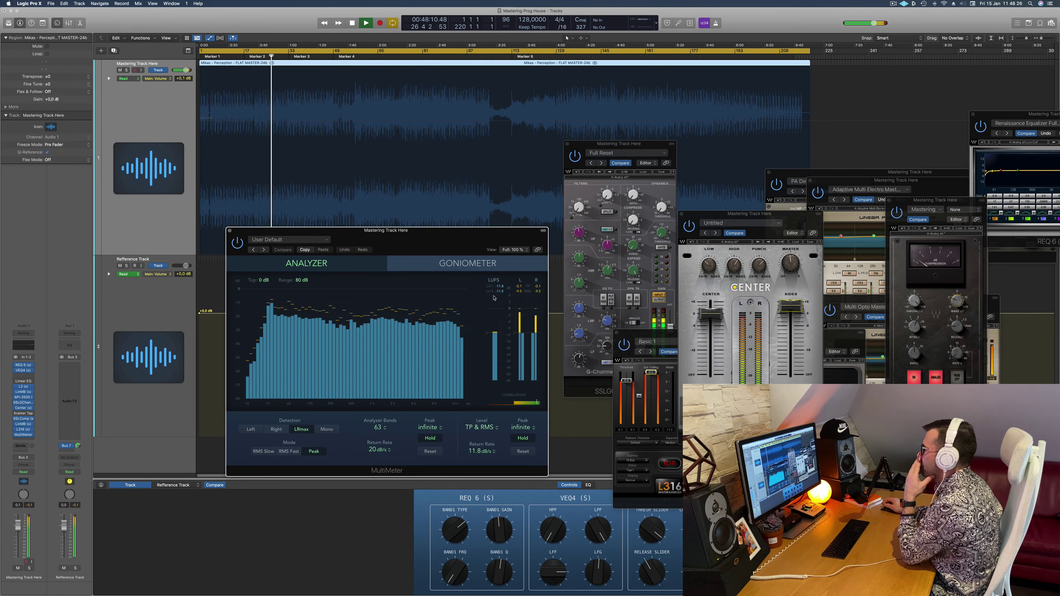
left_click_drag(453, 240, 461, 234)
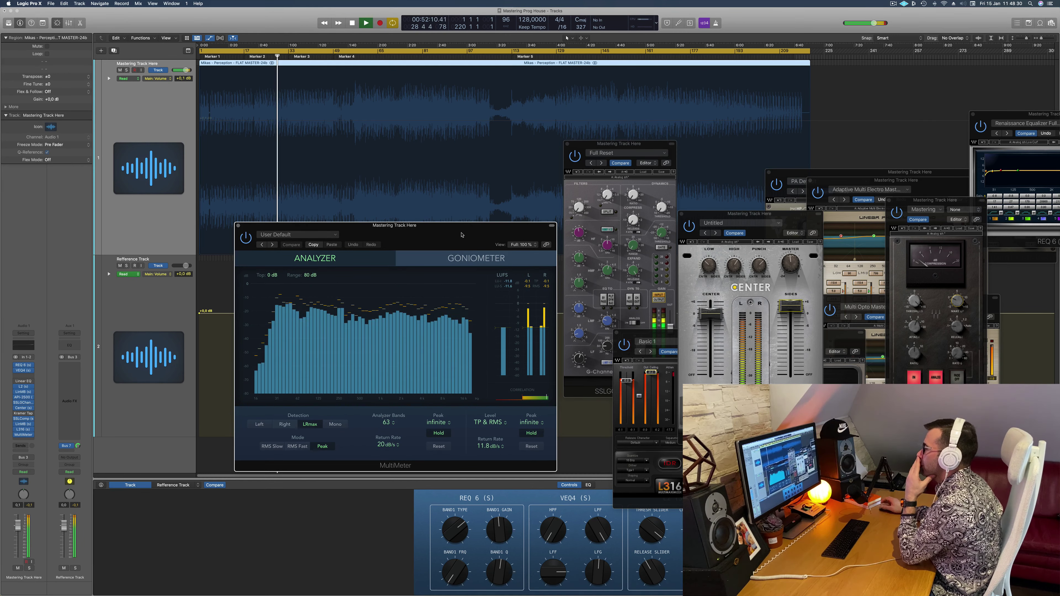
left_click_drag(430, 228, 446, 229)
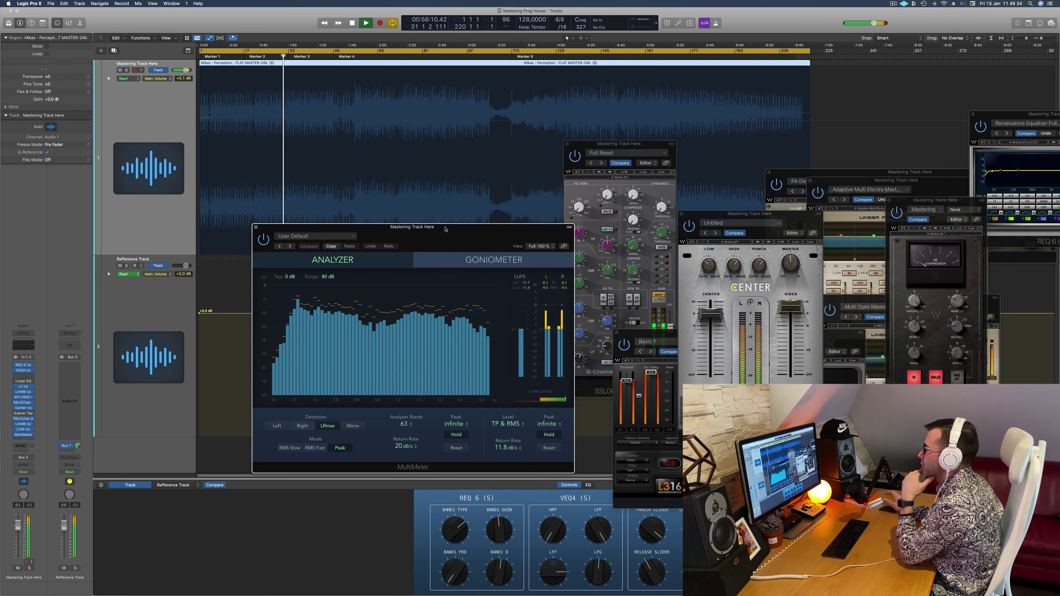
left_click_drag(446, 229, 464, 232)
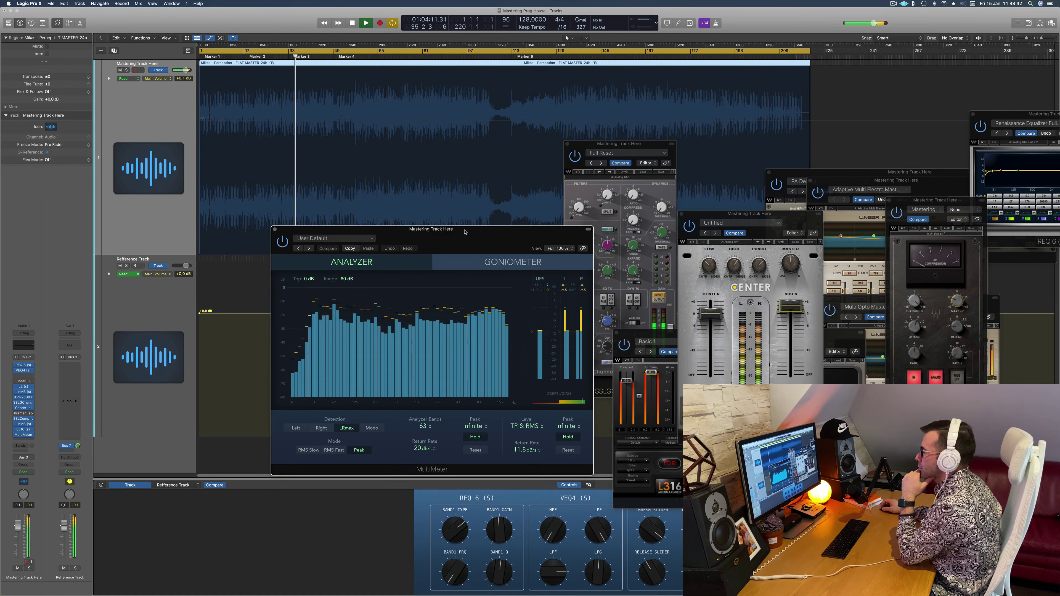
left_click_drag(465, 233, 449, 234)
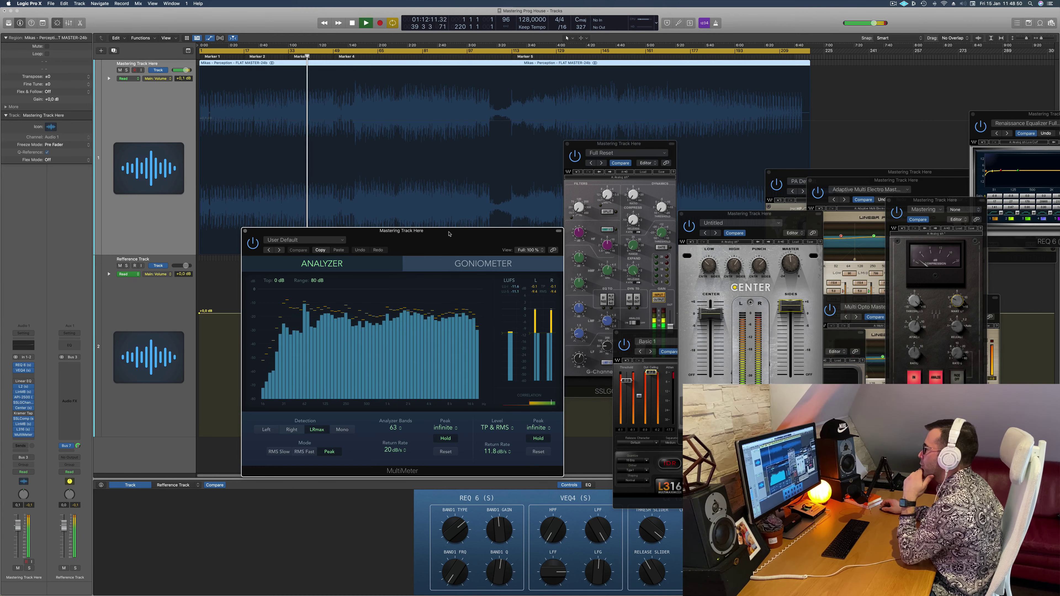
left_click_drag(449, 234, 455, 234)
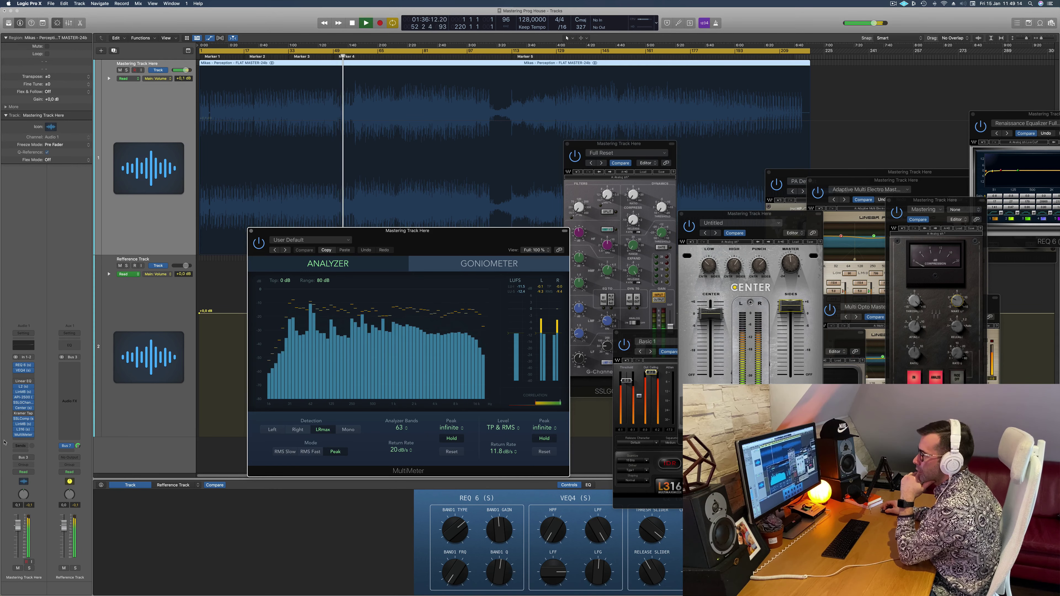
Step: Bring the L316 window to the front and place it beside the MultiMeter to check its limiting at the drop
left_click(23, 429)
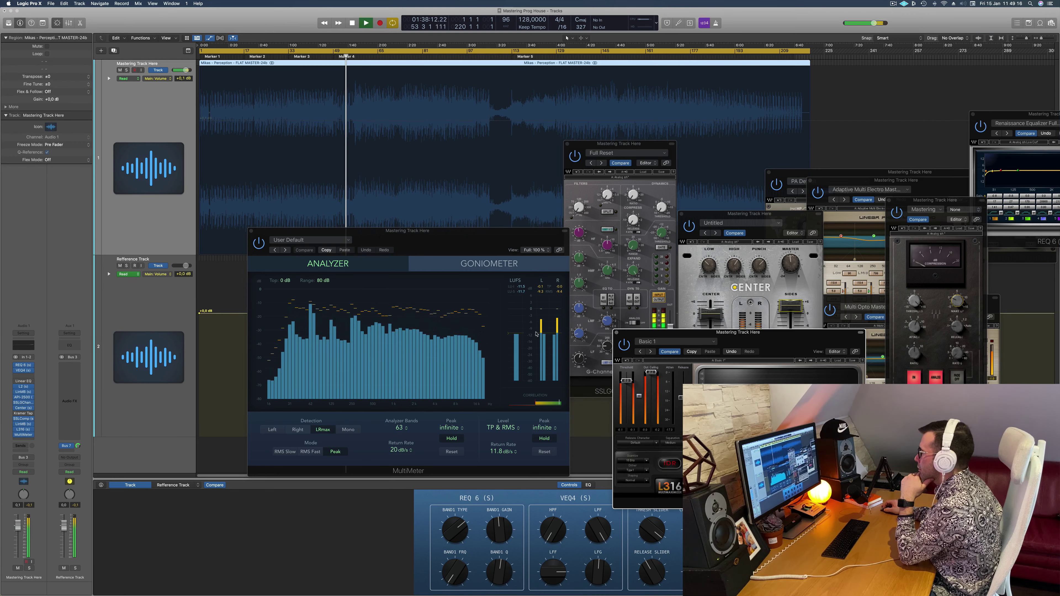
left_click_drag(753, 332, 724, 180)
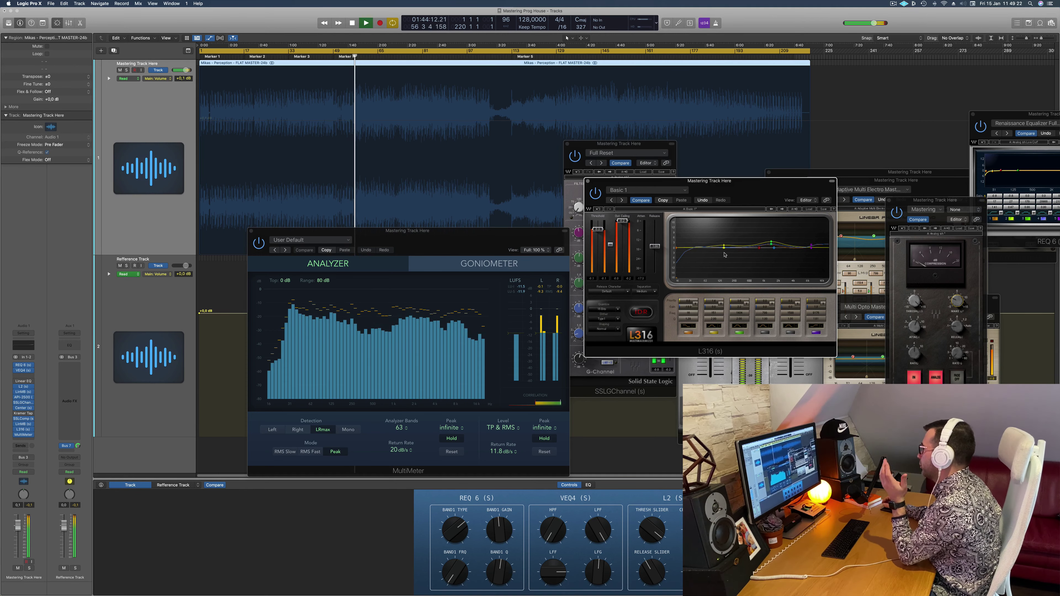
left_click_drag(742, 209, 734, 235)
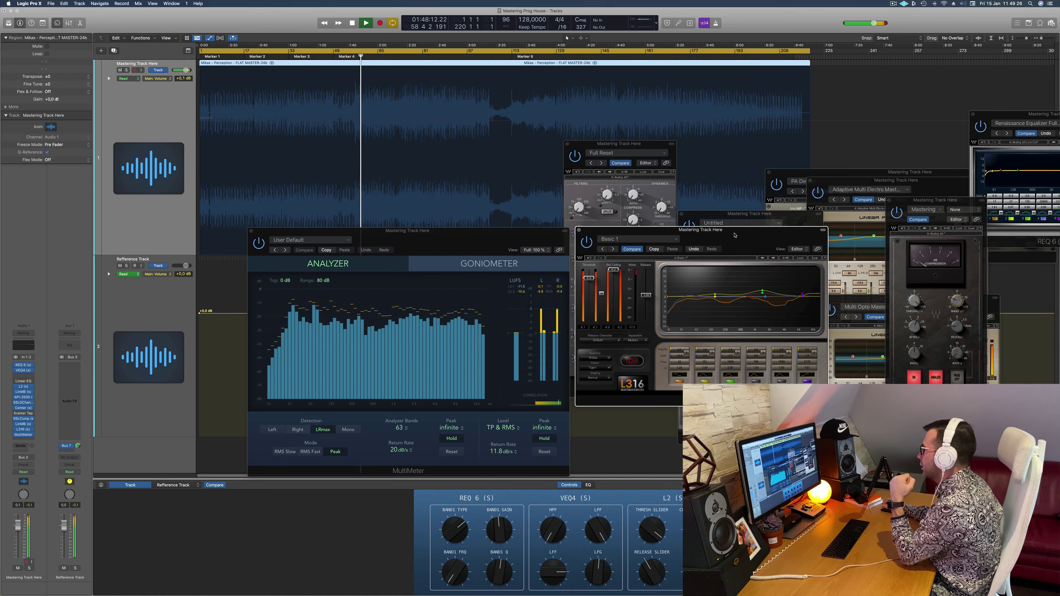